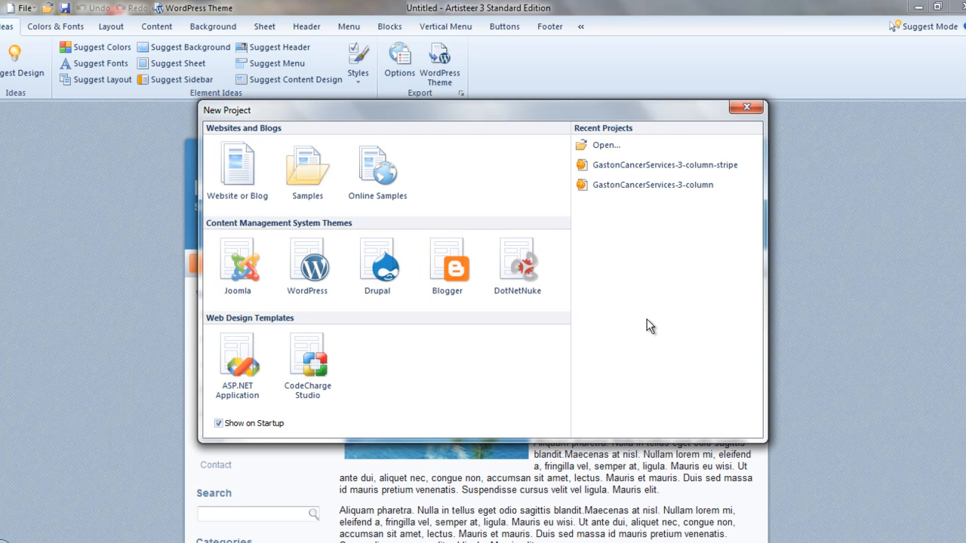
# - Start opening an existing project and browse to the 1-Softduit-themes folder inside web_folders
pyautogui.click(605, 156)
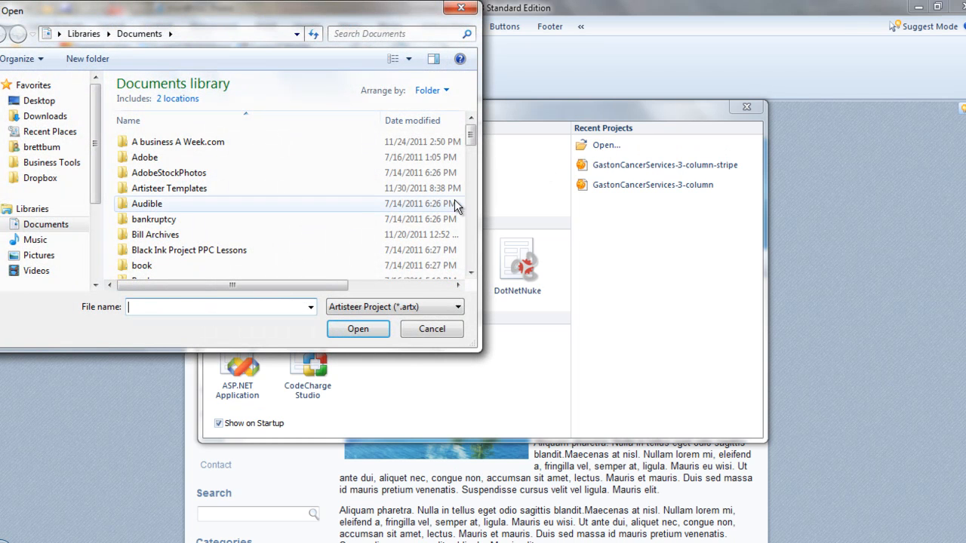
pyautogui.scroll(-3, 470, 264)
pyautogui.scroll(-6, 472, 263)
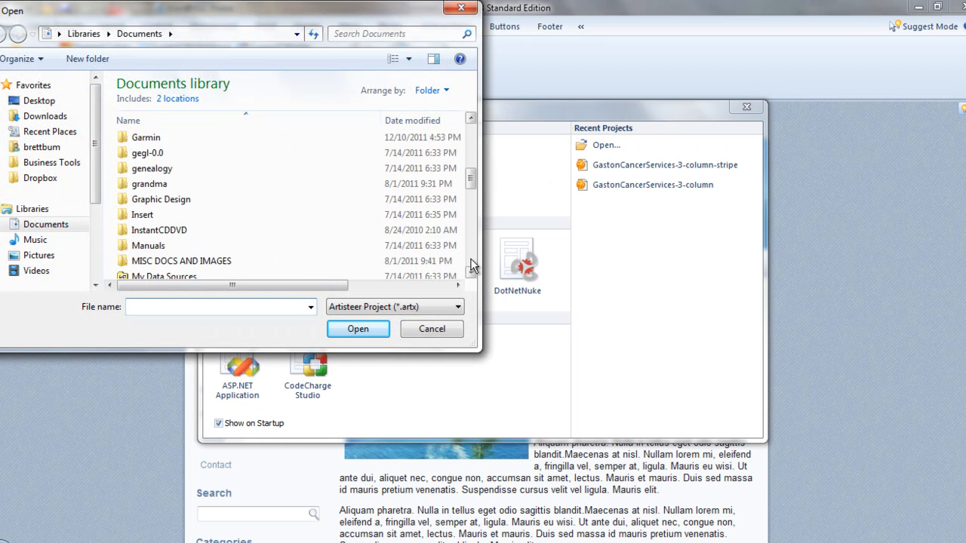
pyautogui.click(473, 134)
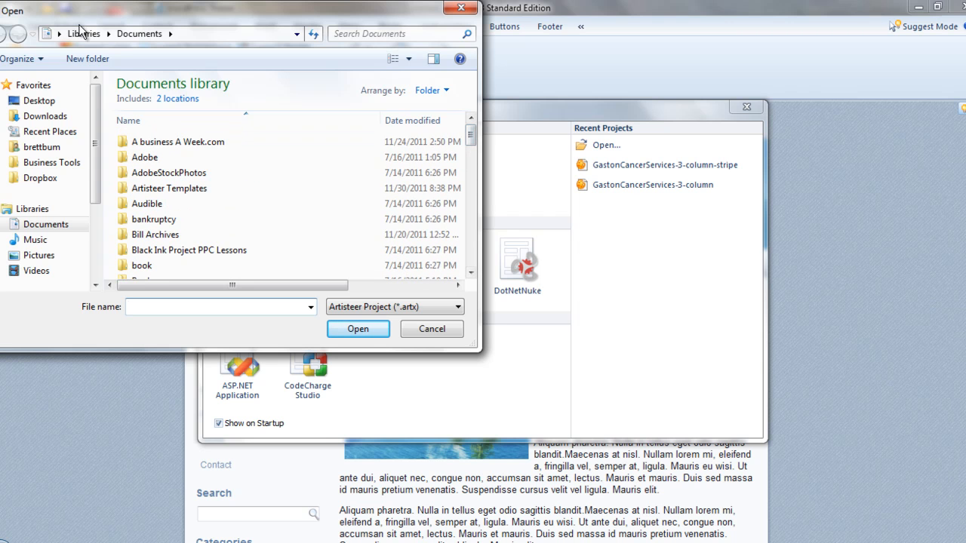
pyautogui.click(41, 147)
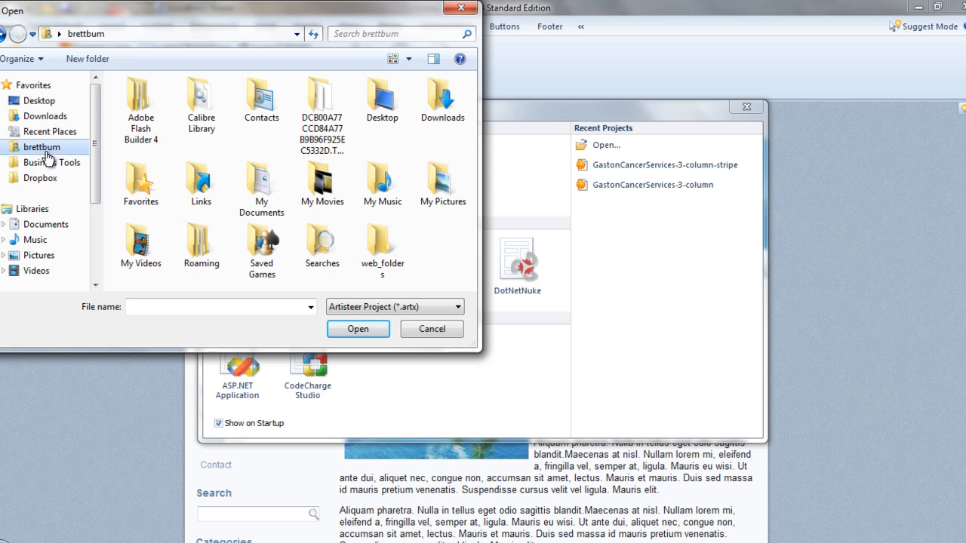
pyautogui.doubleClick(390, 263)
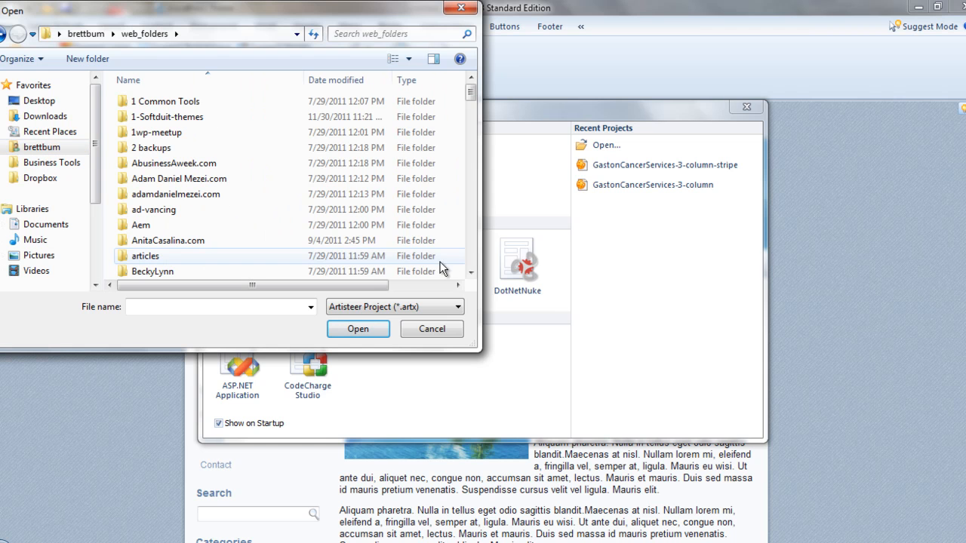
pyautogui.click(470, 262)
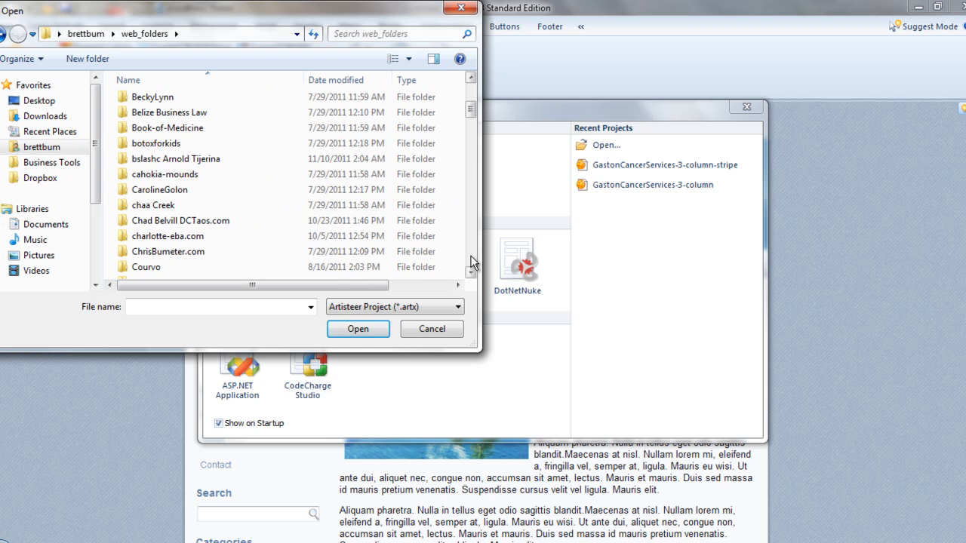
pyautogui.click(473, 85)
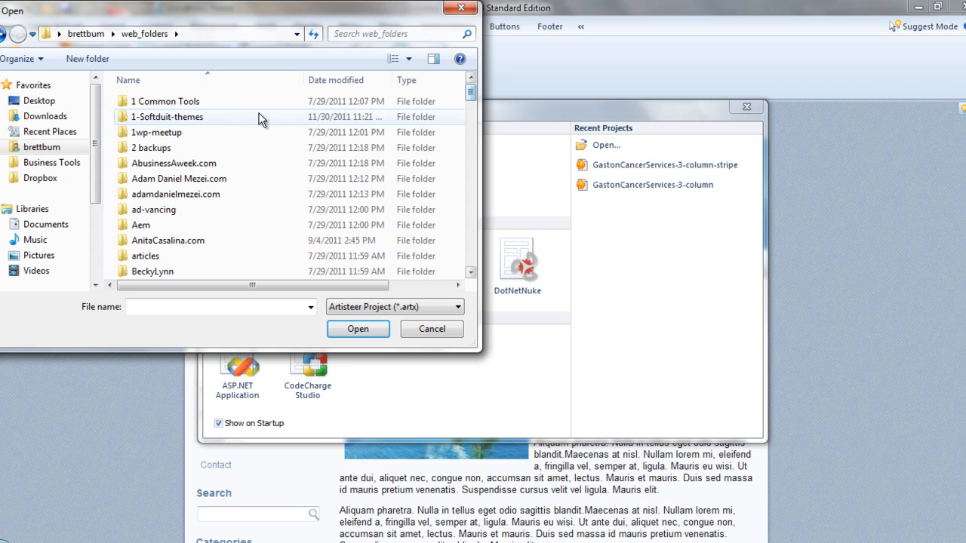
pyautogui.doubleClick(221, 115)
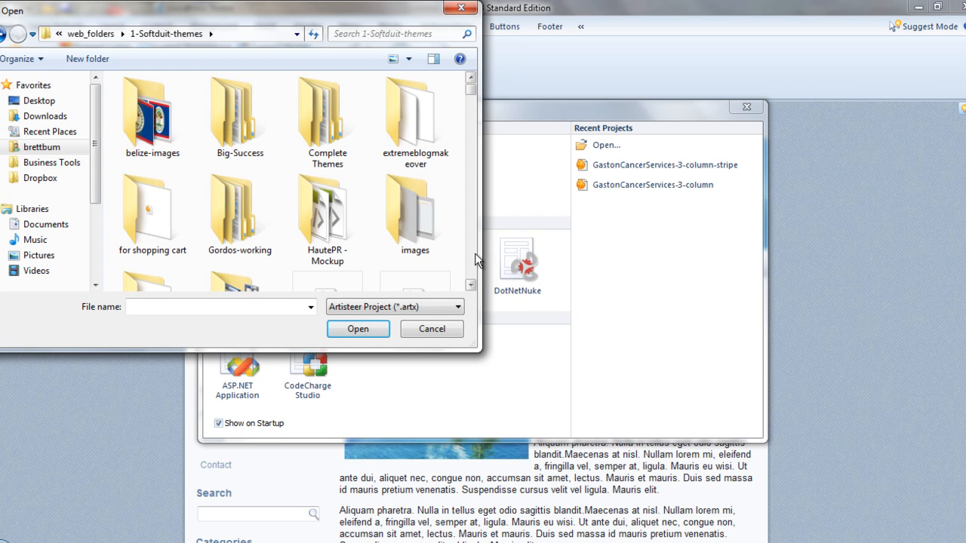
# - Open the Theres-something-about-harry-2010-1-sidebar project and accept the project upgrade notice
pyautogui.scroll(-5, 473, 260)
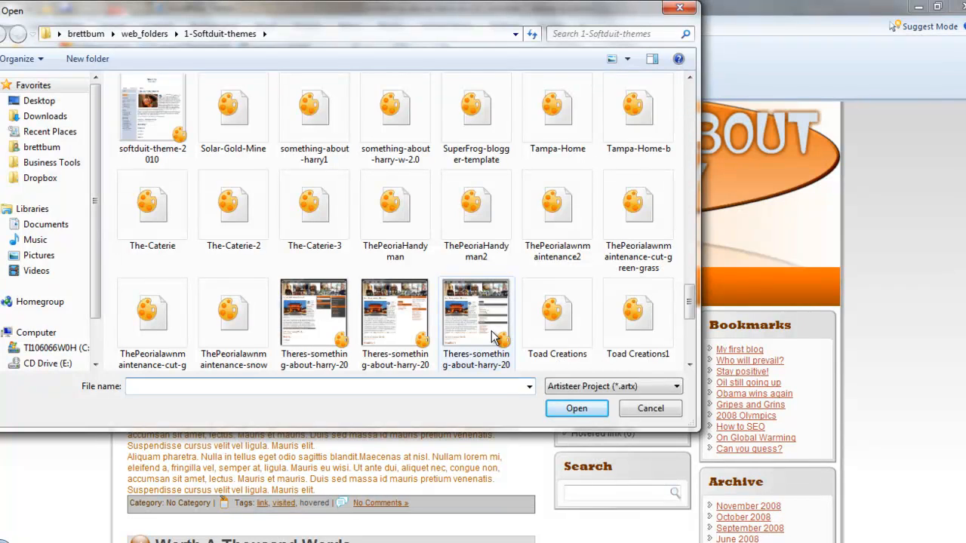
pyautogui.click(492, 336)
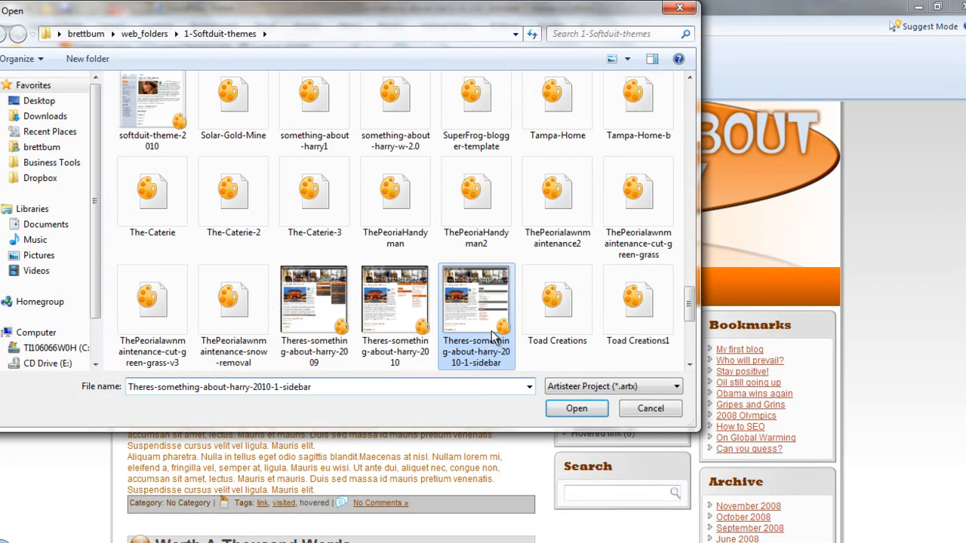
pyautogui.click(576, 408)
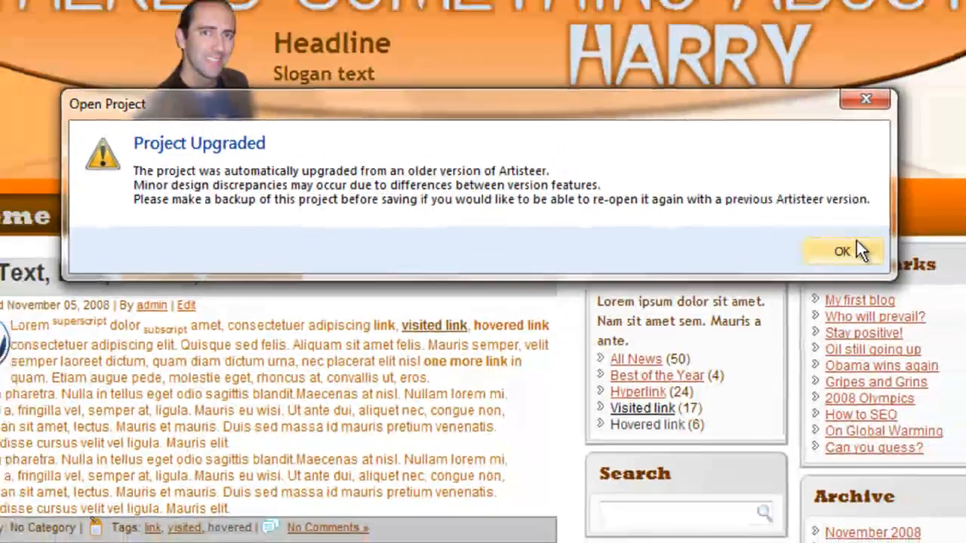
pyautogui.click(890, 228)
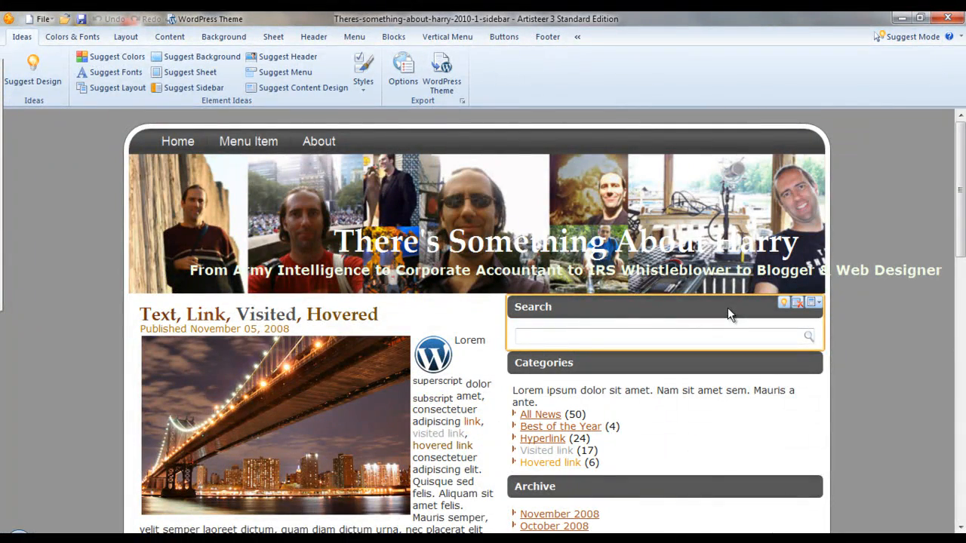
# - Examine the opened theme's header, article area and sidebar in the page preview
pyautogui.moveTo(959, 187)
pyautogui.mouseDown()
pyautogui.moveTo(960, 215)
pyautogui.moveTo(962, 183)
pyautogui.mouseUp()
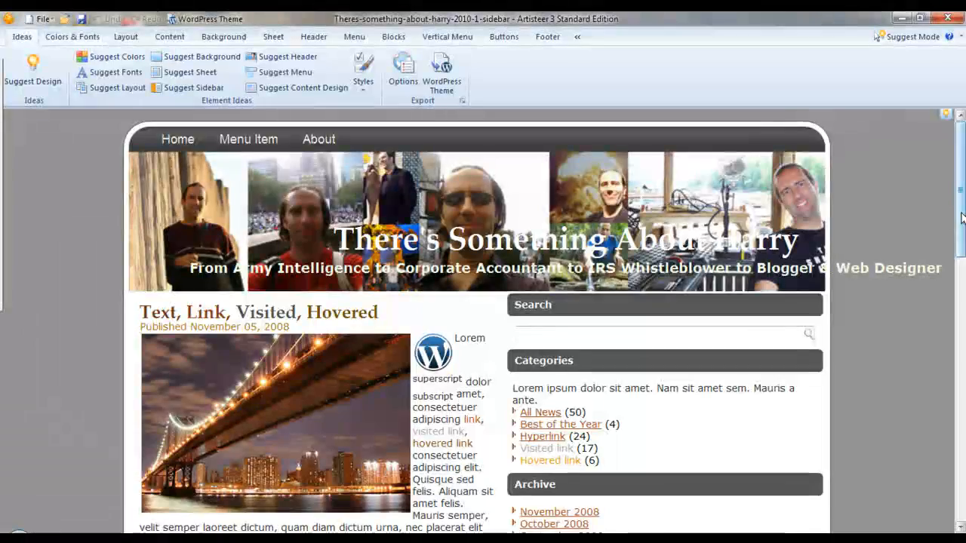
pyautogui.moveTo(961, 212); pyautogui.dragTo(952, 151)
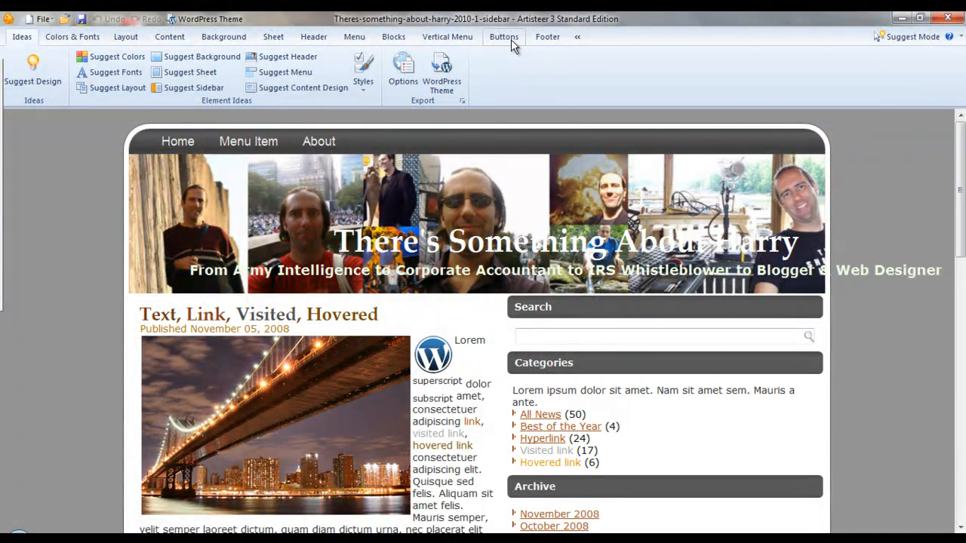
pyautogui.moveTo(960, 148); pyautogui.dragTo(960, 359)
pyautogui.scroll(2, 480, 321)
# - Switch to Chrome and open the live something-about-harry.com home page from the WordPress dashboard in a new tab
pyautogui.hotkey('alt', 'Tab')
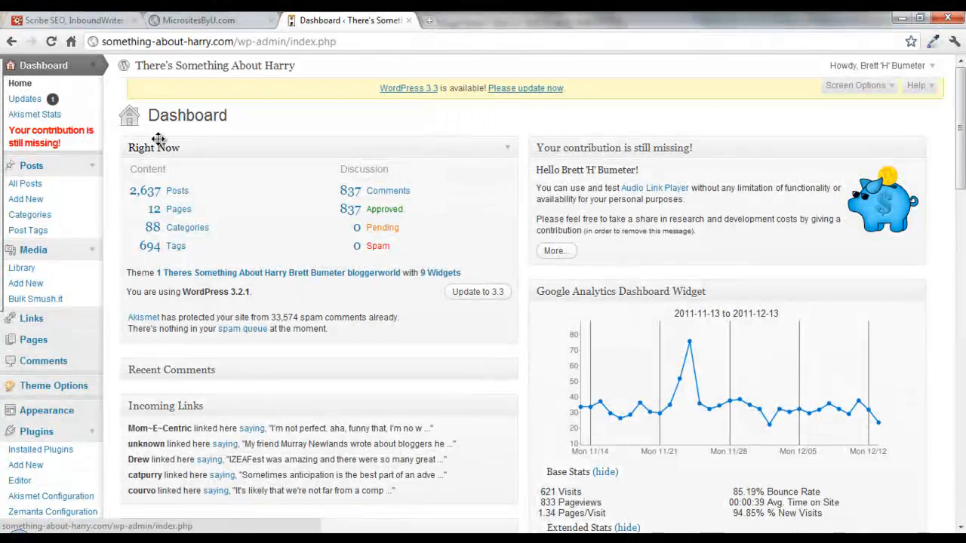
pyautogui.rightClick(180, 66)
pyautogui.click(208, 75)
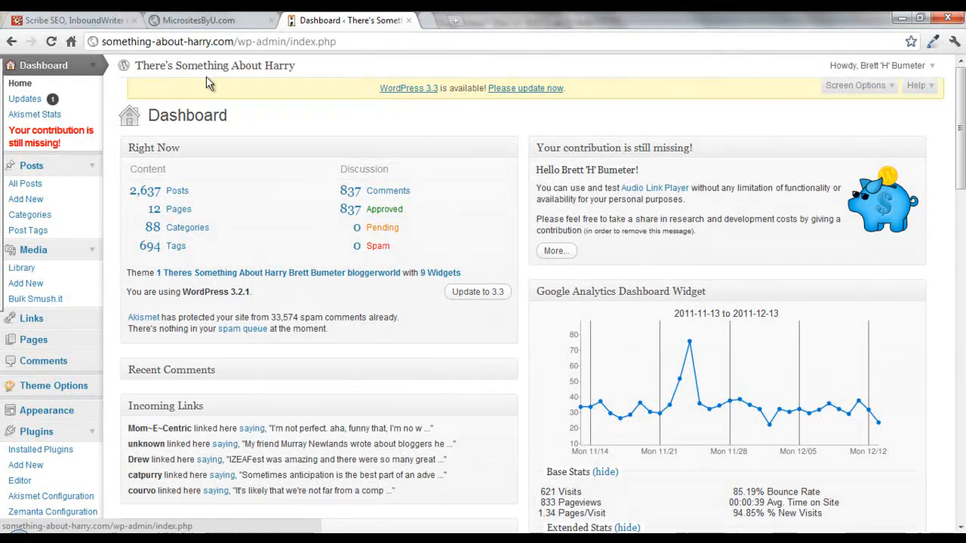
pyautogui.click(505, 21)
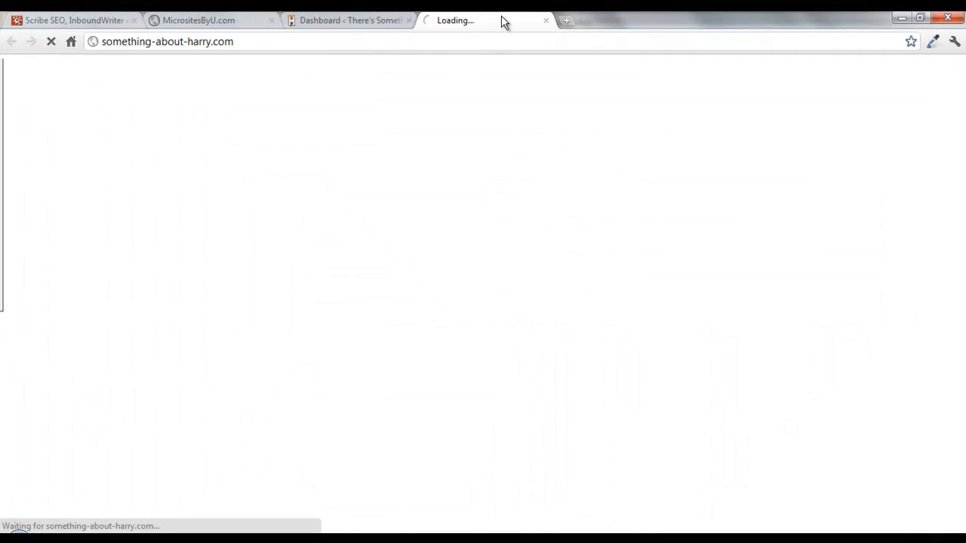
pyautogui.click(376, 45)
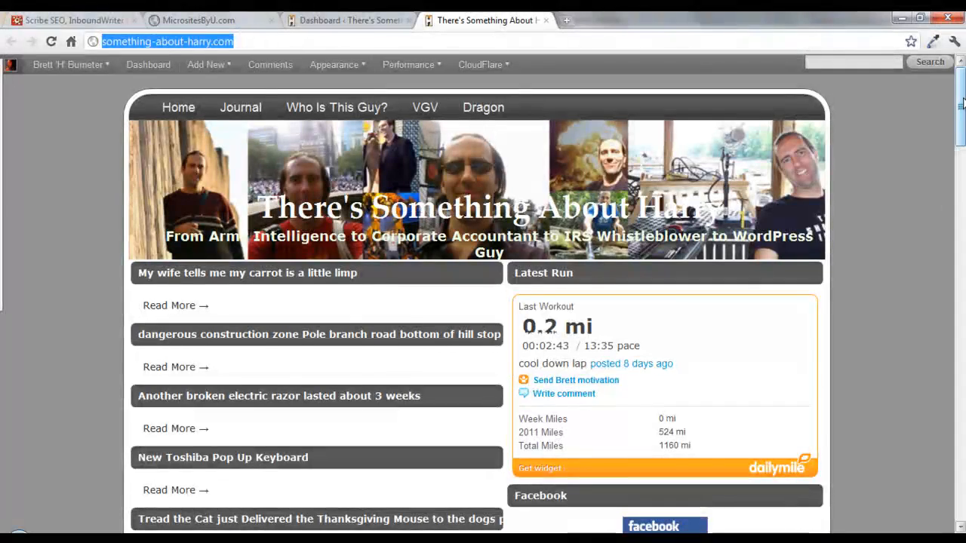
pyautogui.moveTo(961, 104)
pyautogui.mouseDown()
pyautogui.moveTo(962, 134)
pyautogui.moveTo(961, 98)
pyautogui.mouseUp()
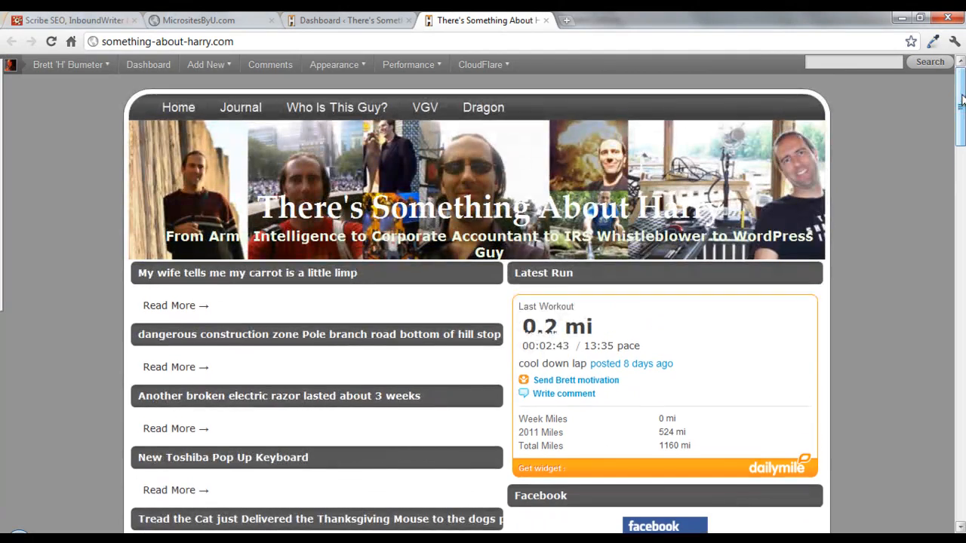
# - Examine the layout of the post "My wife tells me my carrot is a little limp" and return to the site's home page
pyautogui.click(188, 274)
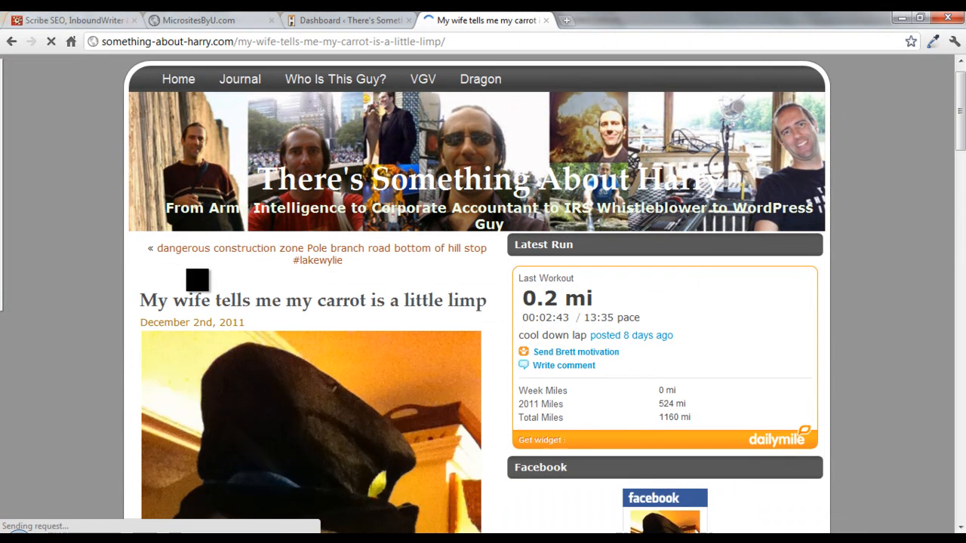
pyautogui.scroll(-8, 187, 273)
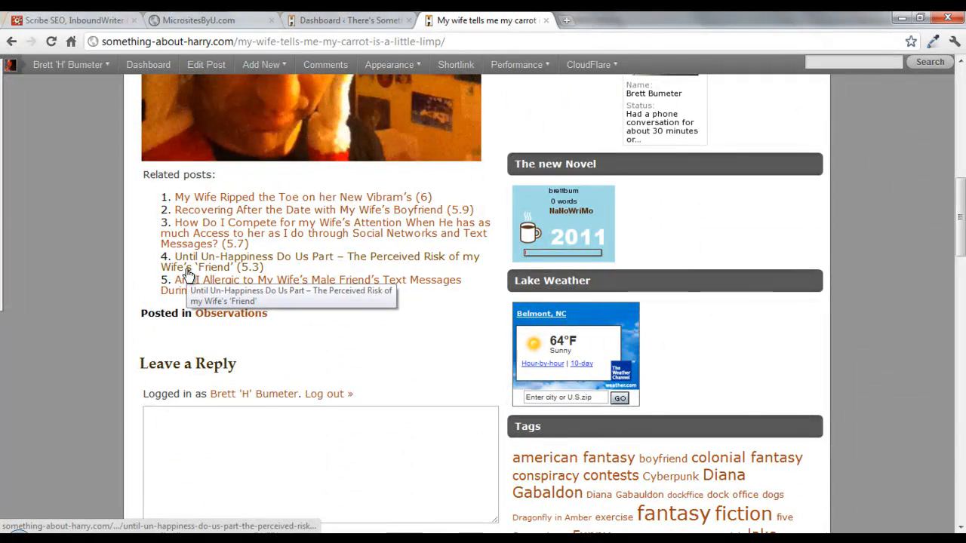
pyautogui.scroll(3, 189, 275)
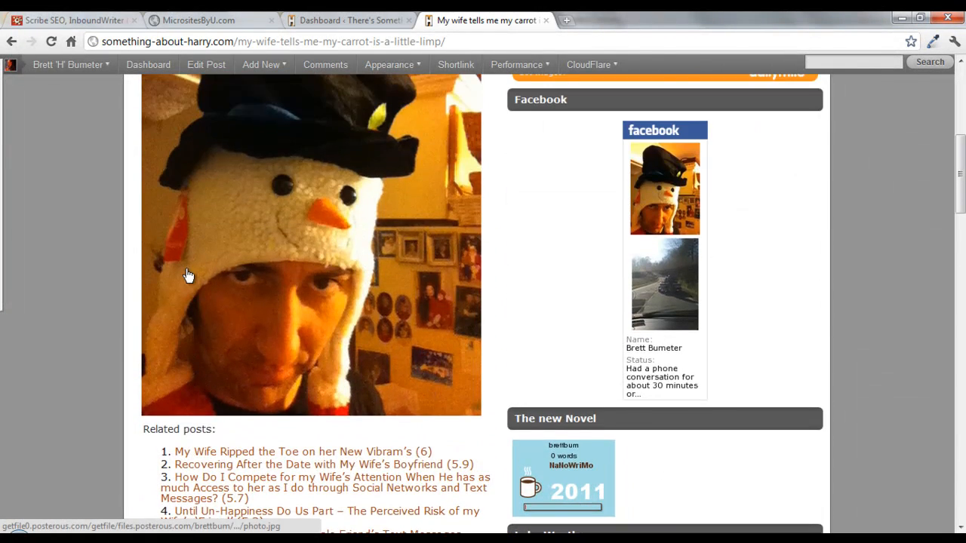
pyautogui.scroll(5, 188, 276)
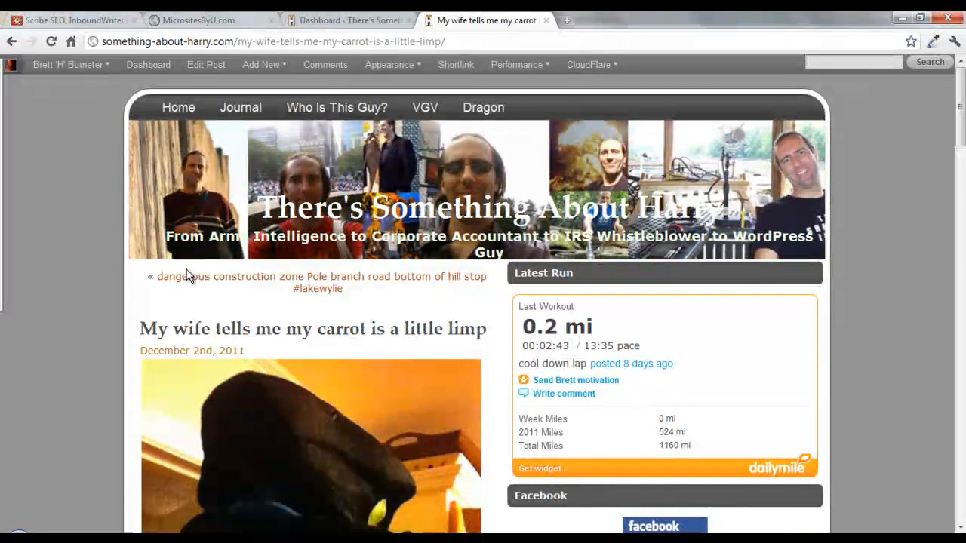
pyautogui.click(179, 109)
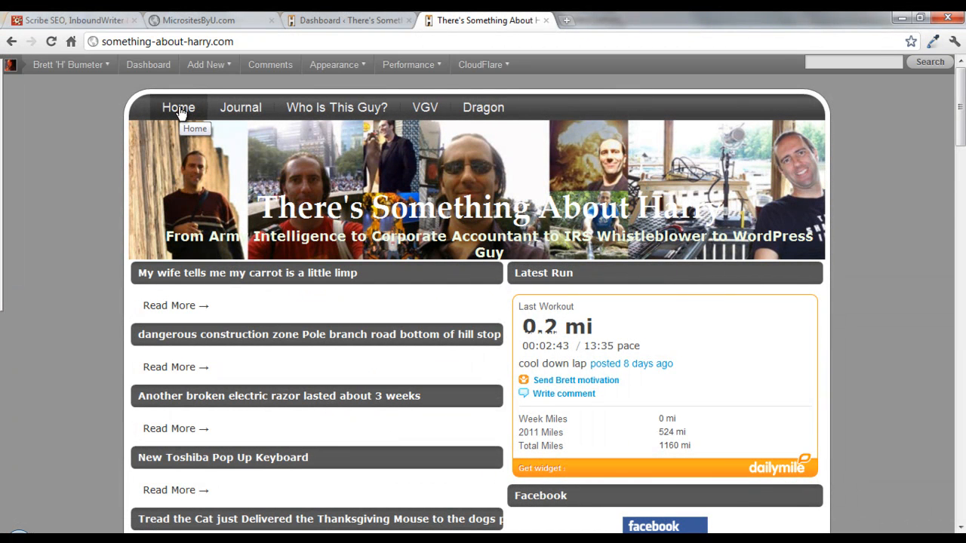
pyautogui.scroll(-5, 179, 106)
pyautogui.scroll(5, 179, 107)
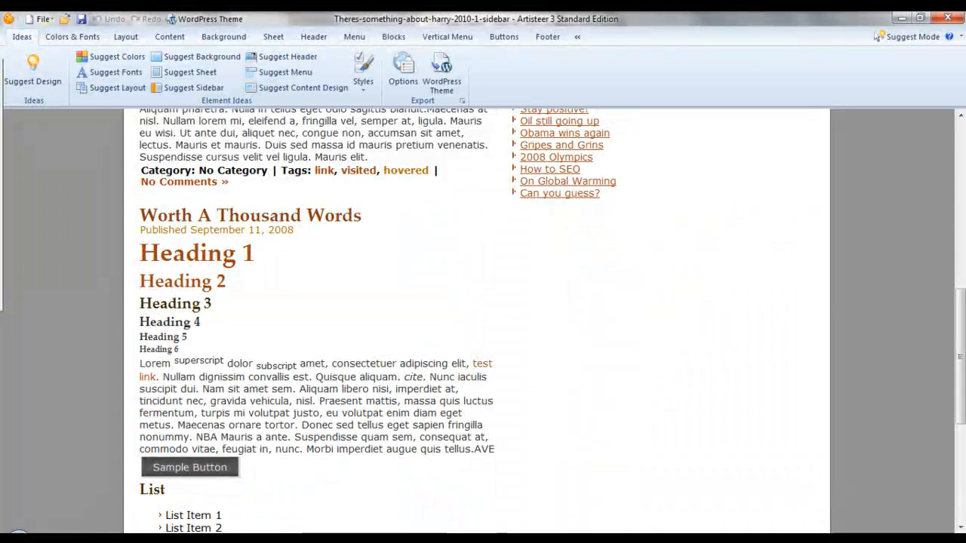
# - Switch back to Artisteer and reduce the Column 2 width in the layout's column width options to narrow the sidebar
pyautogui.click(963, 144)
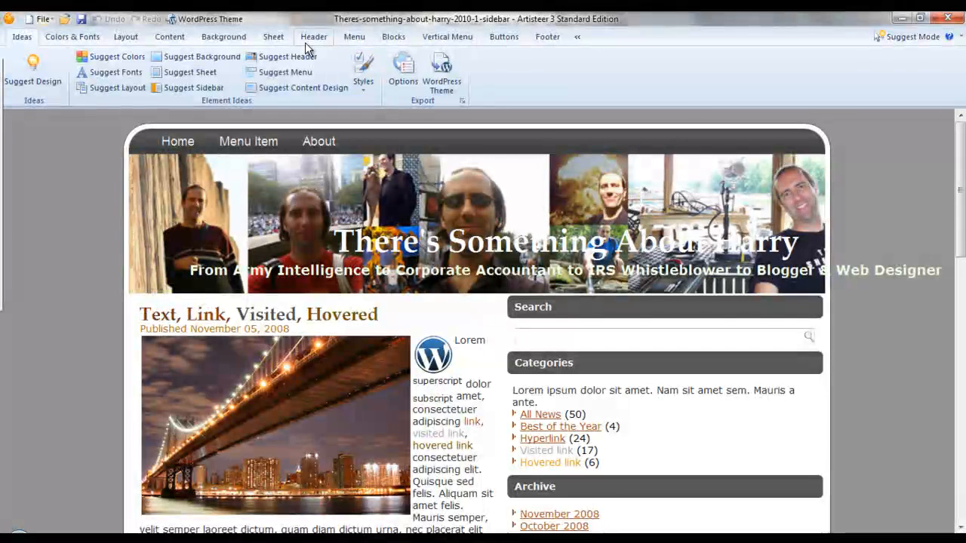
pyautogui.click(121, 41)
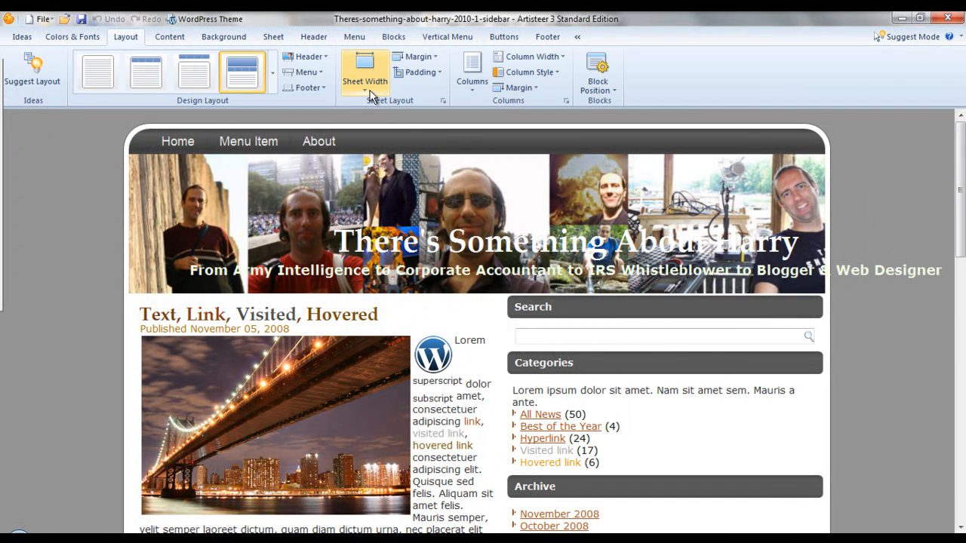
pyautogui.click(474, 90)
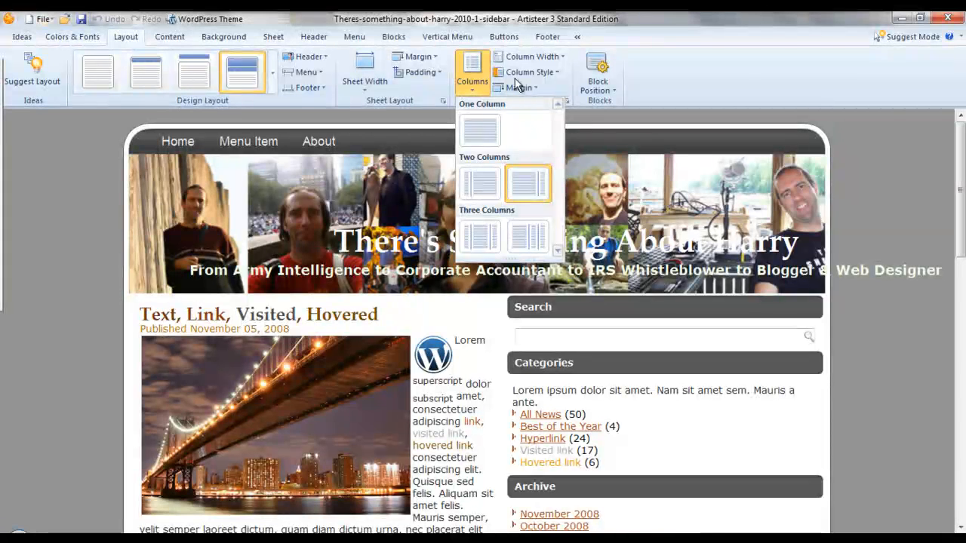
pyautogui.click(542, 73)
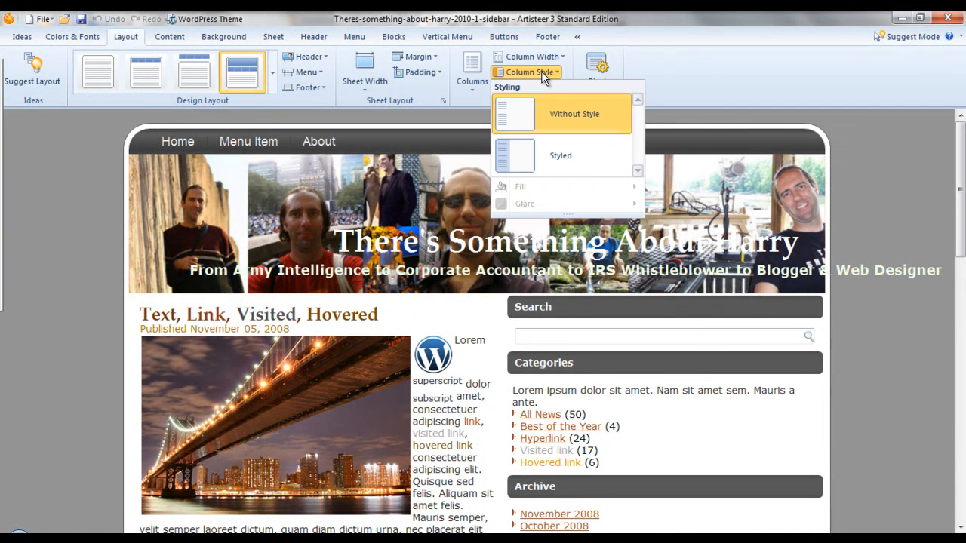
pyautogui.click(541, 56)
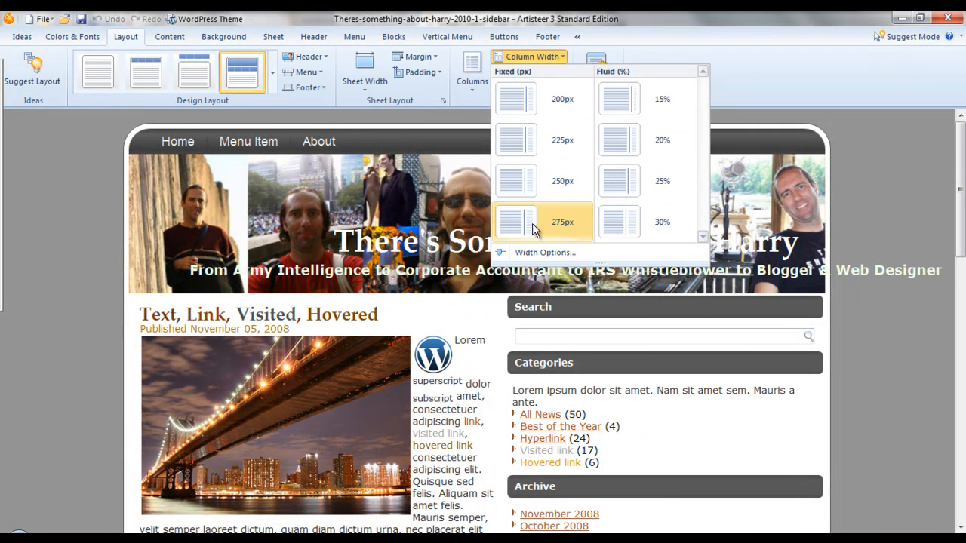
pyautogui.click(549, 253)
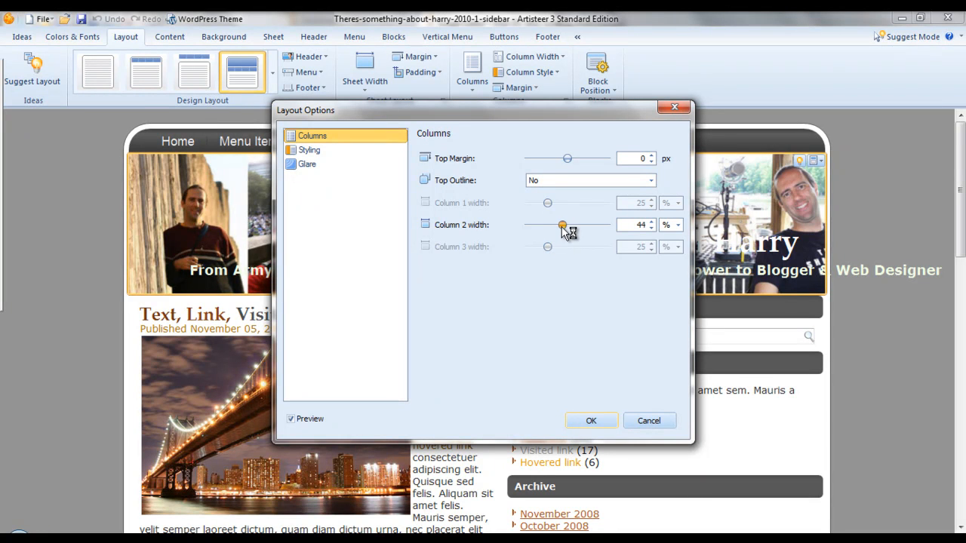
pyautogui.moveTo(563, 225); pyautogui.dragTo(559, 226)
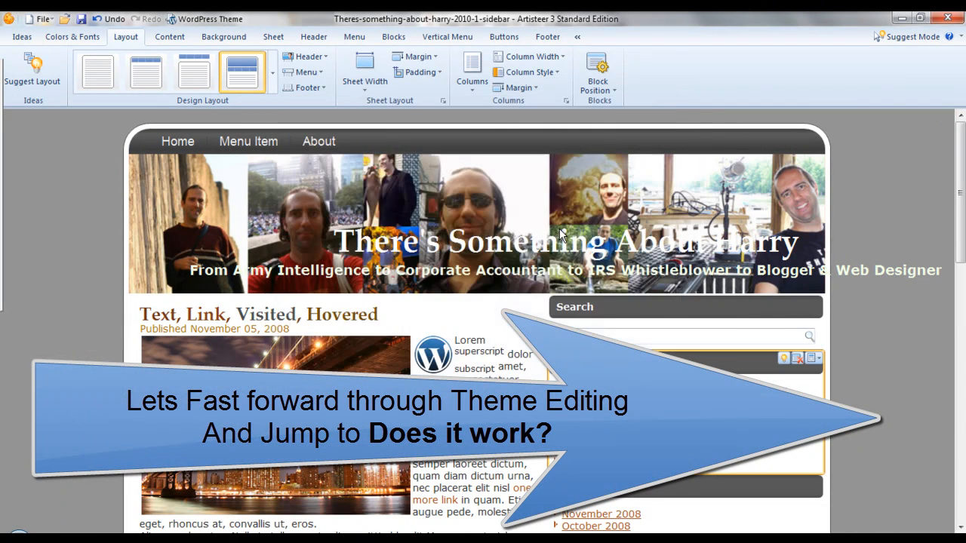
# - Increase the theme's sheet width so the whole page layout is wider
pyautogui.click(365, 76)
pyautogui.click(536, 267)
pyautogui.scroll(-3, 483, 301)
pyautogui.scroll(3, 483, 302)
# - Reposition the header's title and slogan so both fit centred within the header image
pyautogui.click(313, 36)
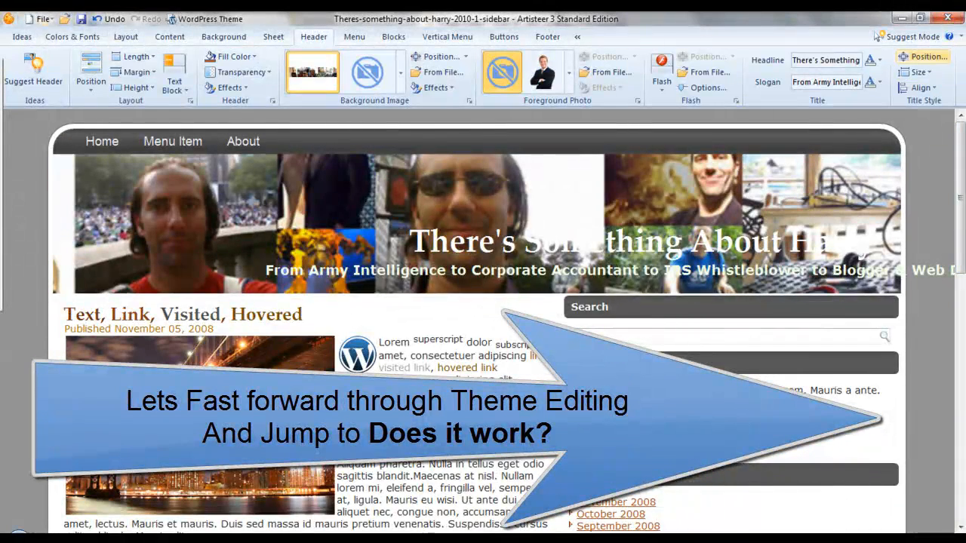
pyautogui.click(919, 57)
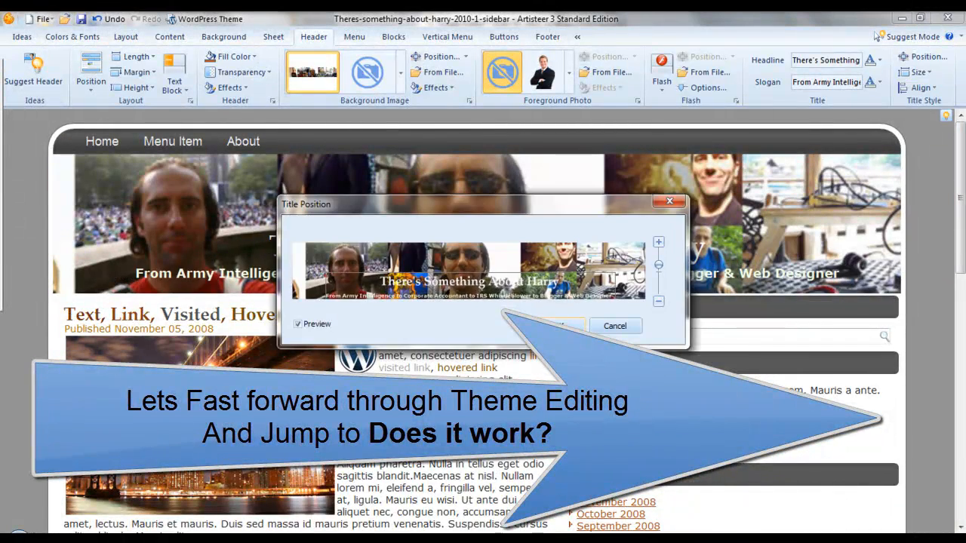
pyautogui.click(553, 325)
# - Move the menu outside the sheet, above the header, and adjust the menu's margin
pyautogui.click(353, 37)
pyautogui.click(86, 73)
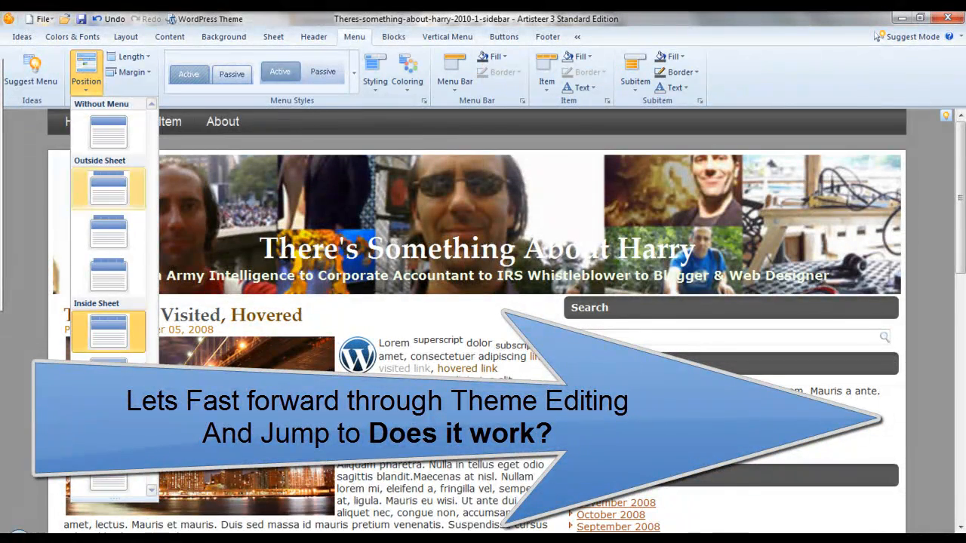
pyautogui.click(108, 274)
pyautogui.click(129, 72)
pyautogui.click(173, 161)
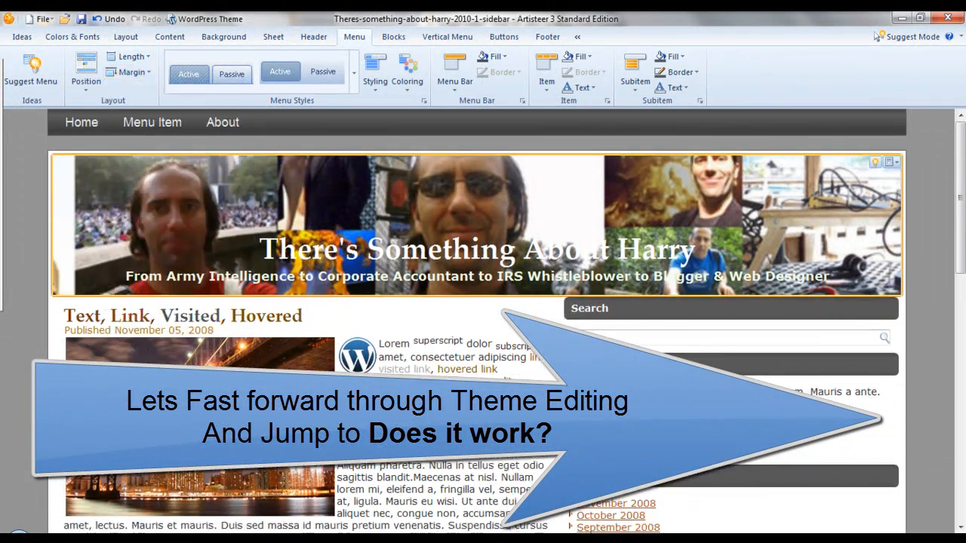
# - Change the footer's position so it sits outside the sheet at the end of the page
pyautogui.moveTo(960, 198); pyautogui.dragTo(960, 445)
pyautogui.click(547, 37)
pyautogui.click(95, 73)
pyautogui.click(113, 204)
# - Set the page background to a plain white fill without a texture
pyautogui.click(223, 36)
pyautogui.click(291, 73)
pyautogui.click(90, 56)
pyautogui.click(123, 154)
pyautogui.moveTo(960, 198); pyautogui.dragTo(960, 445)
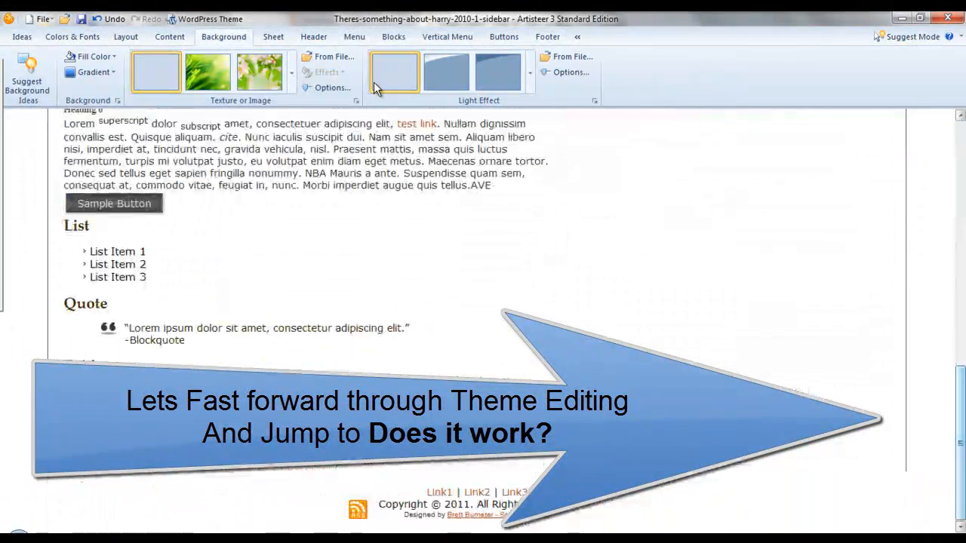
# - Change the header's length so its image spans the full page width beyond the sheet
pyautogui.click(125, 36)
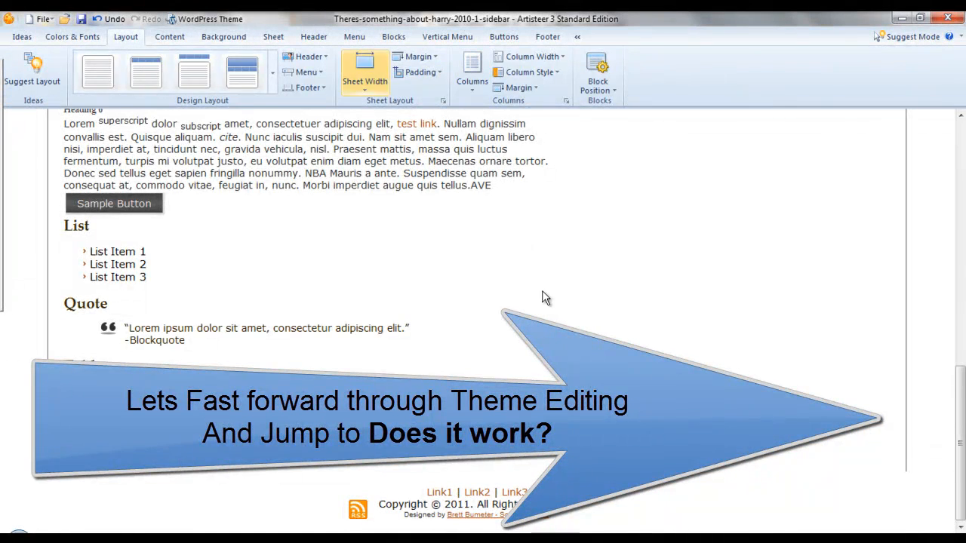
pyautogui.click(548, 268)
pyautogui.scroll(10, 549, 269)
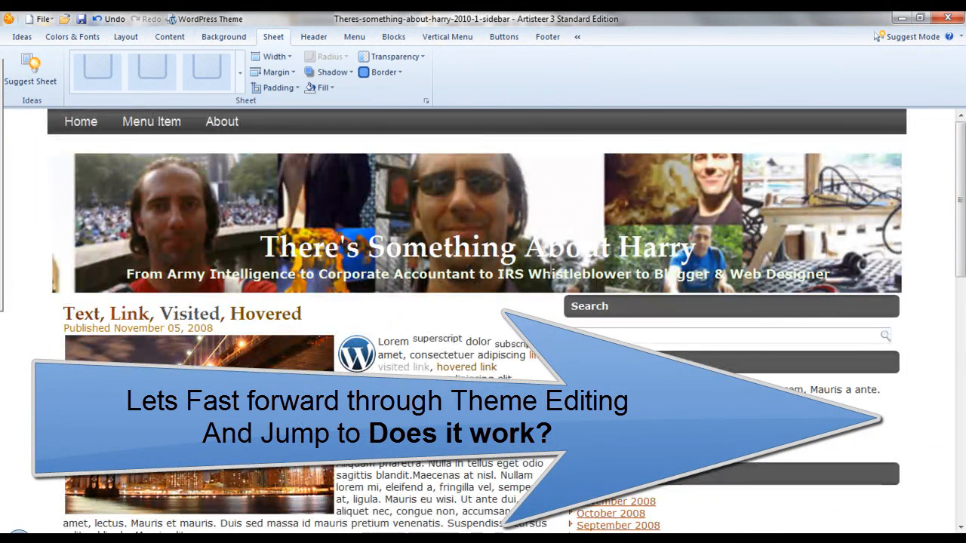
pyautogui.click(551, 268)
pyautogui.click(138, 57)
pyautogui.click(188, 125)
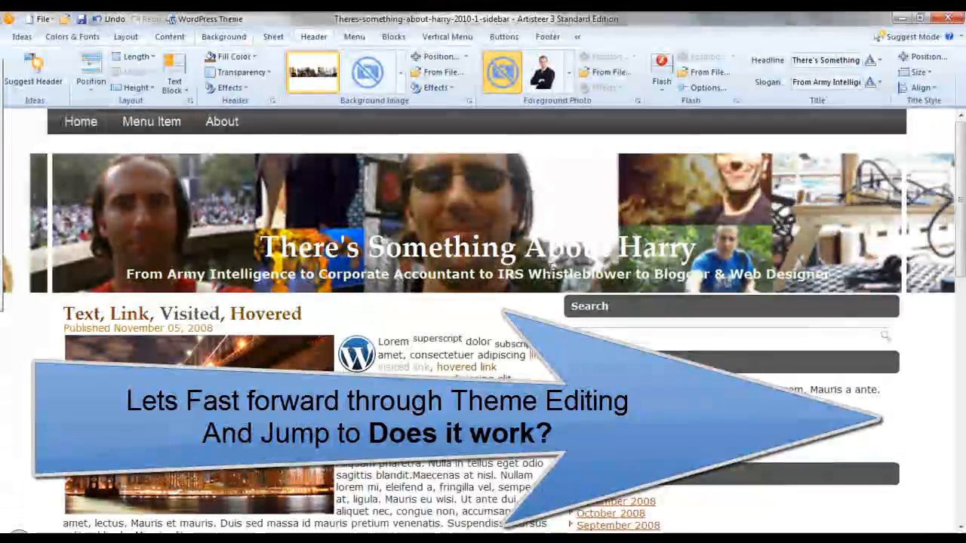
# - Stretch the menu bar across the full page width, keeping it outside the sheet above the header
pyautogui.click(353, 36)
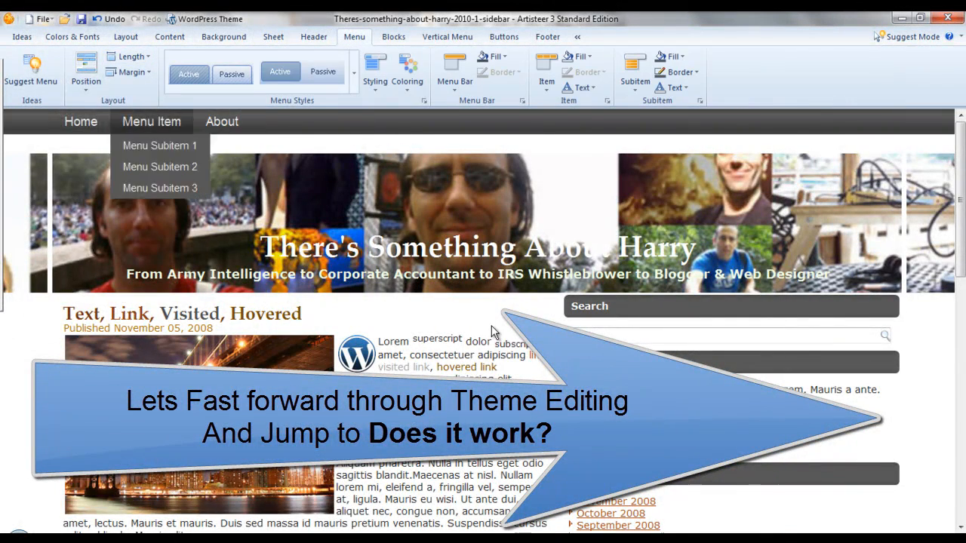
pyautogui.click(86, 75)
pyautogui.click(109, 185)
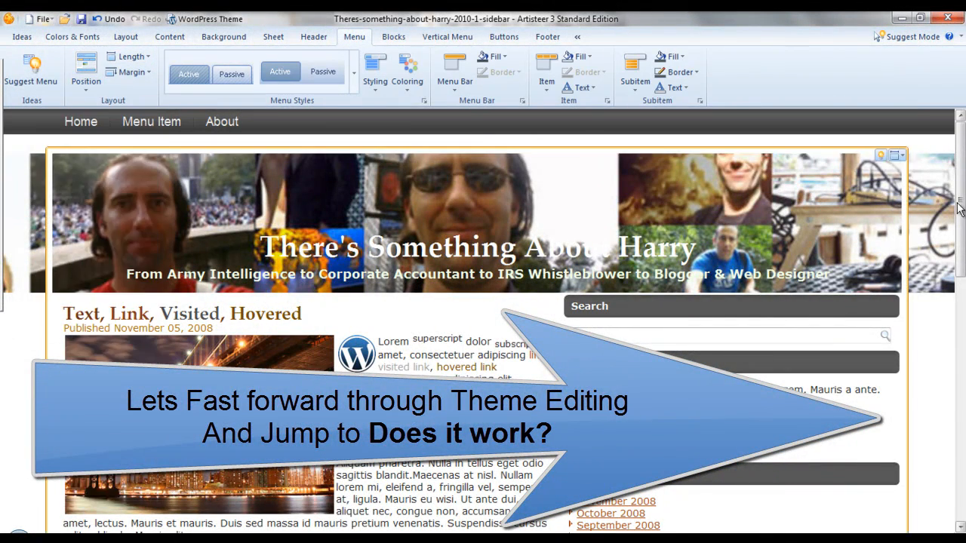
# - Save the project under the name Theres-something-about-harry-2011-1-sidebar
pyautogui.scroll(-10, 482, 302)
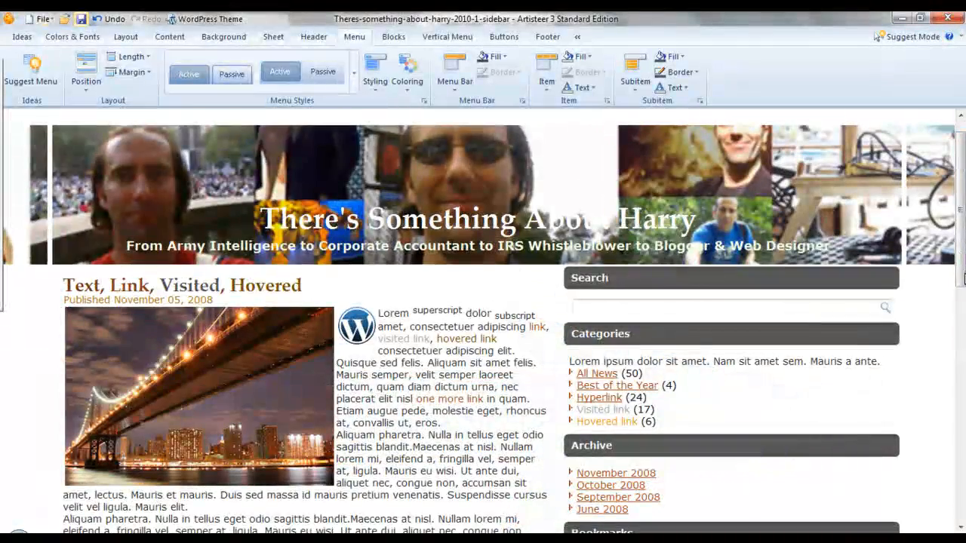
pyautogui.click(82, 19)
pyautogui.click(234, 353)
pyautogui.press('BackSpace')
pyautogui.write('1')
pyautogui.click(573, 404)
# - Start a WordPress theme export, setting the template version to 4.0 and replacing the 1000 pixel fixed width tag with fluid width
pyautogui.click(204, 19)
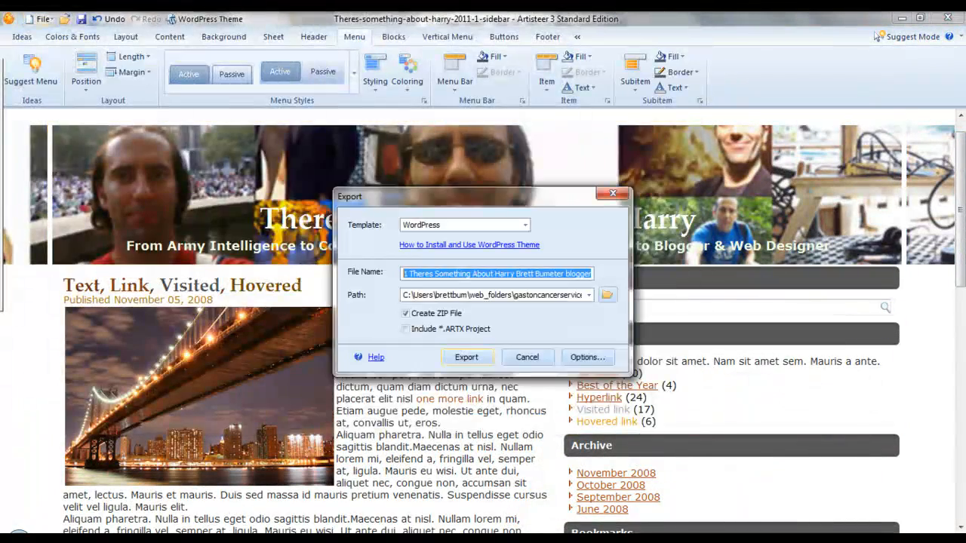
pyautogui.click(588, 357)
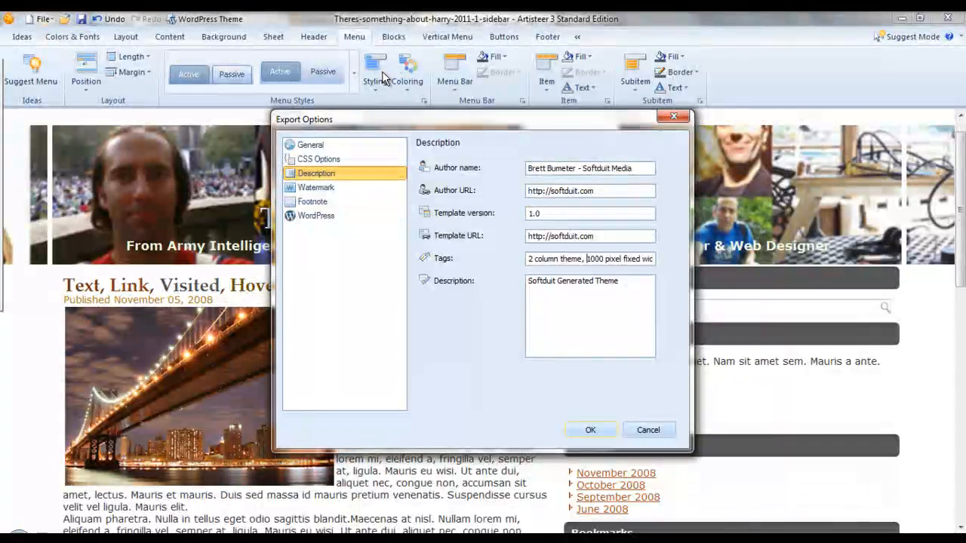
pyautogui.write('fluid')
pyautogui.press('End')
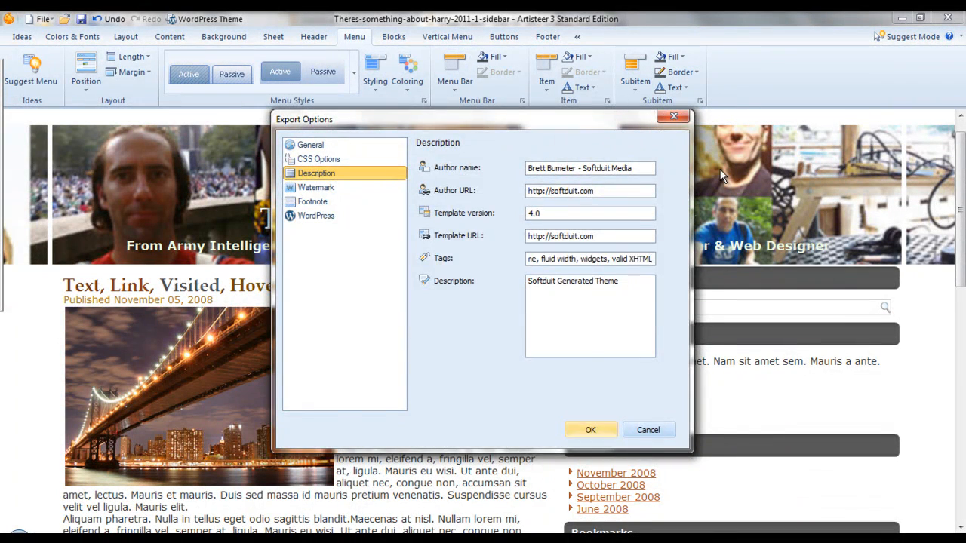
pyautogui.press('Return')
# - Set the export path to the themes folder inside something about harry\wp-content
pyautogui.click(608, 295)
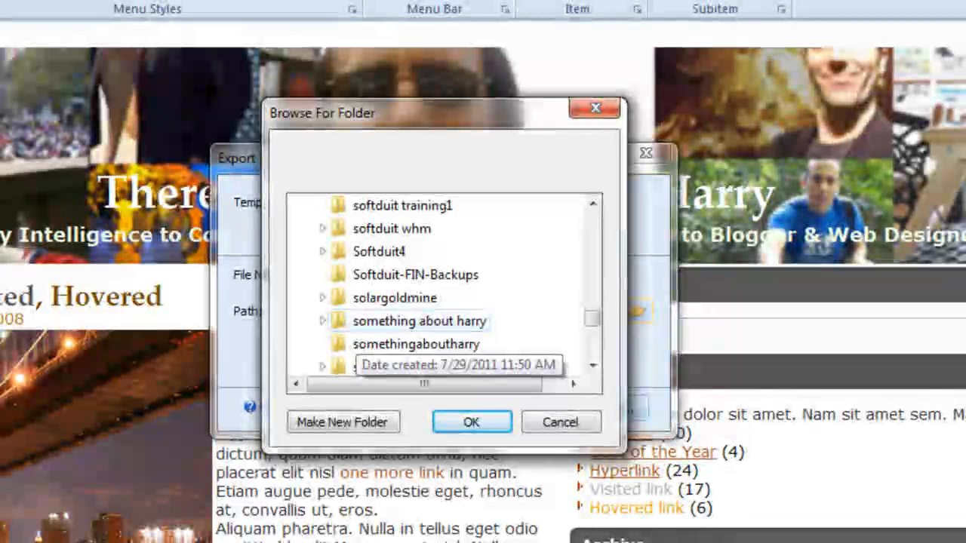
pyautogui.click(385, 322)
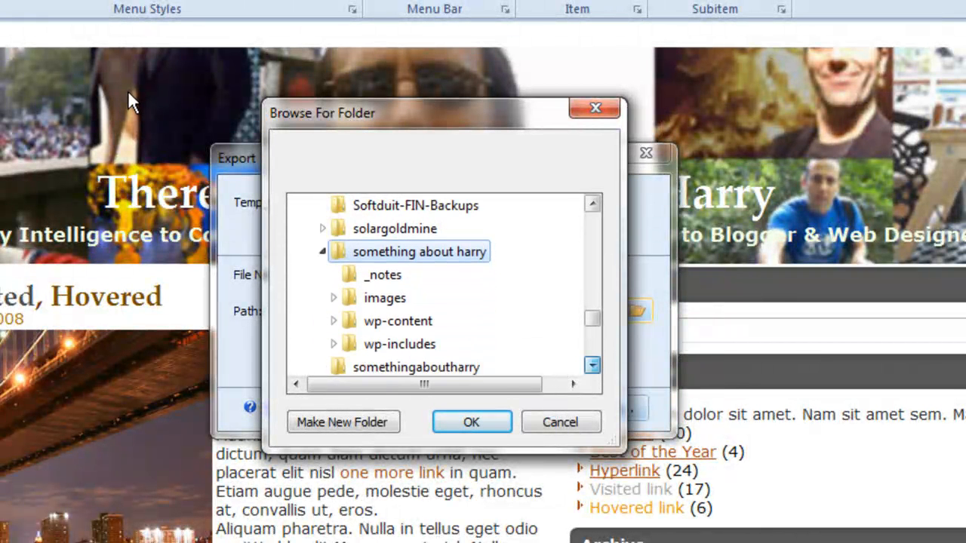
pyautogui.click(333, 321)
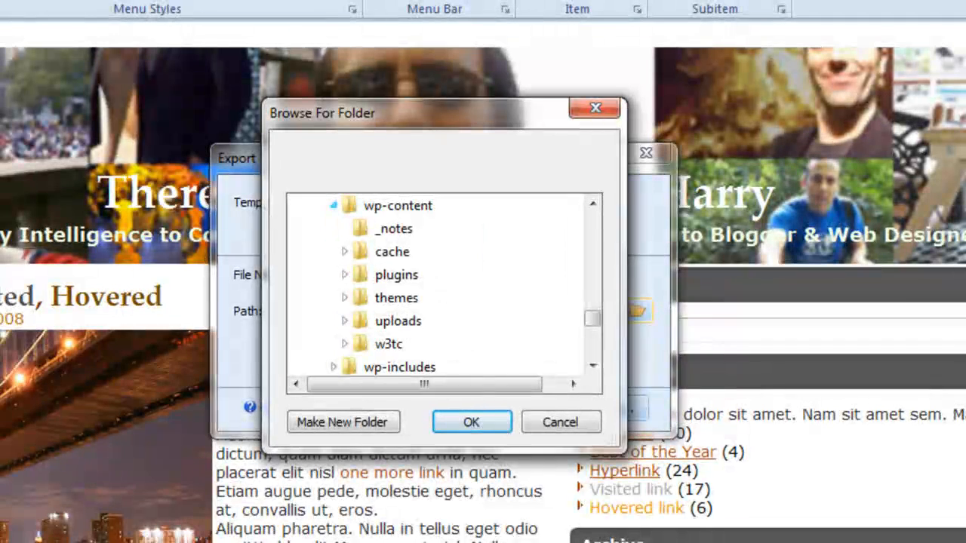
pyautogui.click(397, 297)
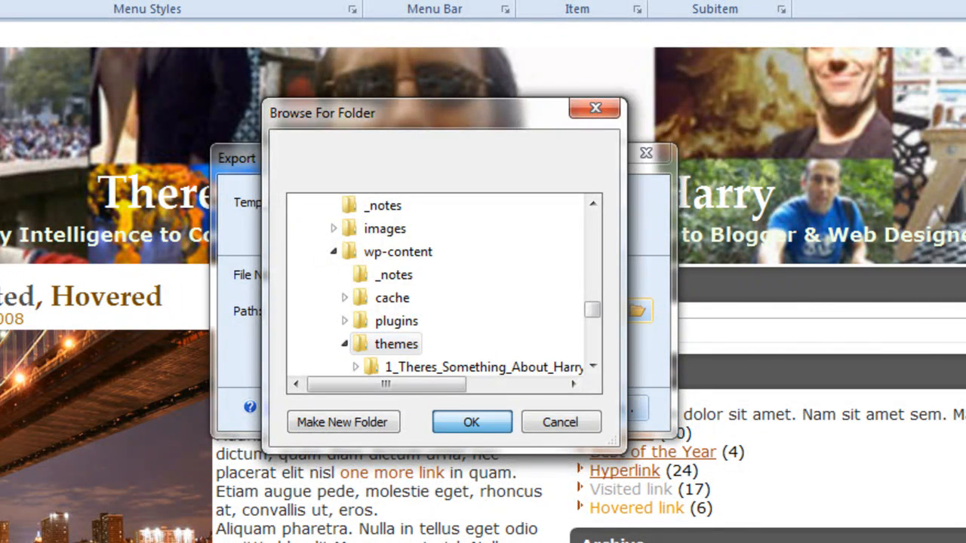
pyautogui.press('Return')
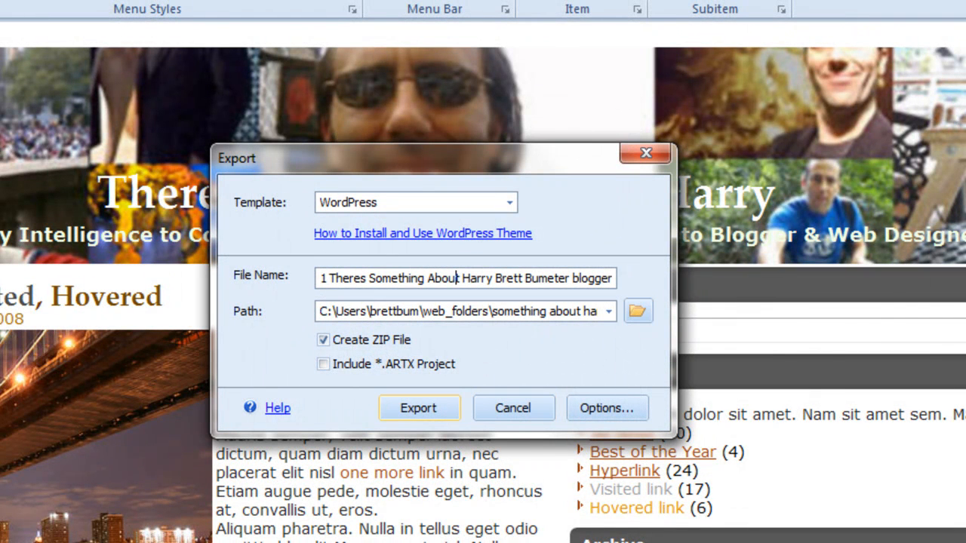
# - Change the number at the start of the export file name to 2011
pyautogui.click(320, 278)
pyautogui.write('2011')
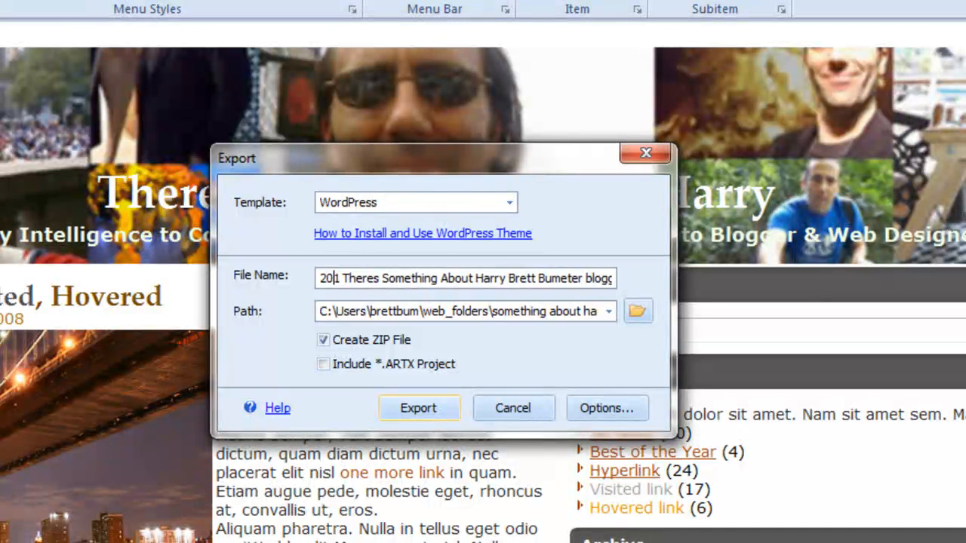
pyautogui.press('Delete')
pyautogui.press('Delete')
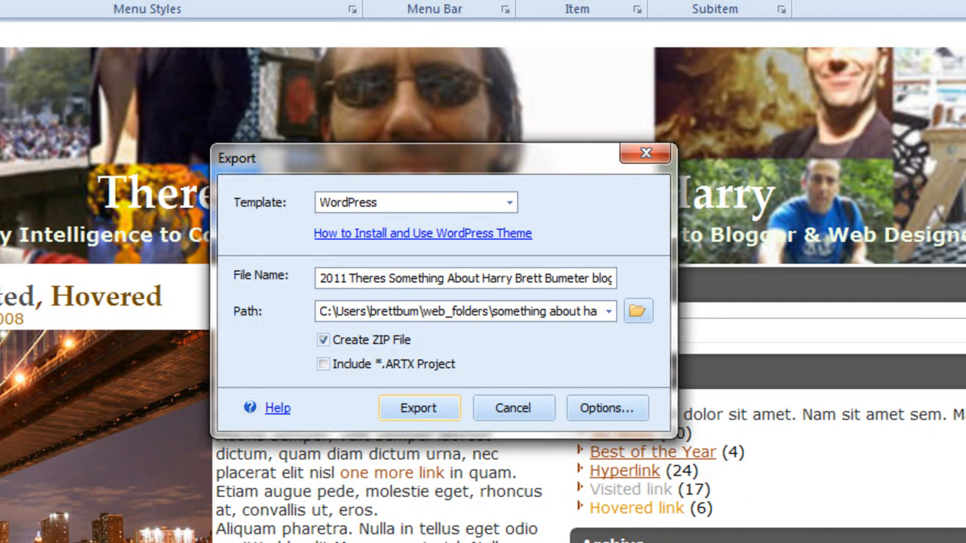
# - Remove the author's name and bloggerworld from the end of the export file name, and export the theme
pyautogui.press('End')
pyautogui.hotkey('shift', 'Left')
pyautogui.hotkey('shift', 'Left')
pyautogui.hotkey('shift', 'Left')
pyautogui.hotkey('shift', 'Left')
pyautogui.hotkey('shift', 'Left')
pyautogui.hotkey('shift', 'Left')
pyautogui.hotkey('shift', 'Left')
pyautogui.hotkey('shift', 'Left')
pyautogui.hotkey('shift', 'Left')
pyautogui.hotkey('shift', 'Left')
pyautogui.hotkey('shift', 'Left')
pyautogui.hotkey('shift', 'Left')
pyautogui.hotkey('shift', 'Left')
pyautogui.hotkey('shift', 'Left')
pyautogui.hotkey('shift', 'Left')
pyautogui.hotkey('shift', 'Left')
pyautogui.hotkey('shift', 'Left')
pyautogui.hotkey('shift', 'Left')
pyautogui.hotkey('shift', 'Left')
pyautogui.hotkey('shift', 'Left')
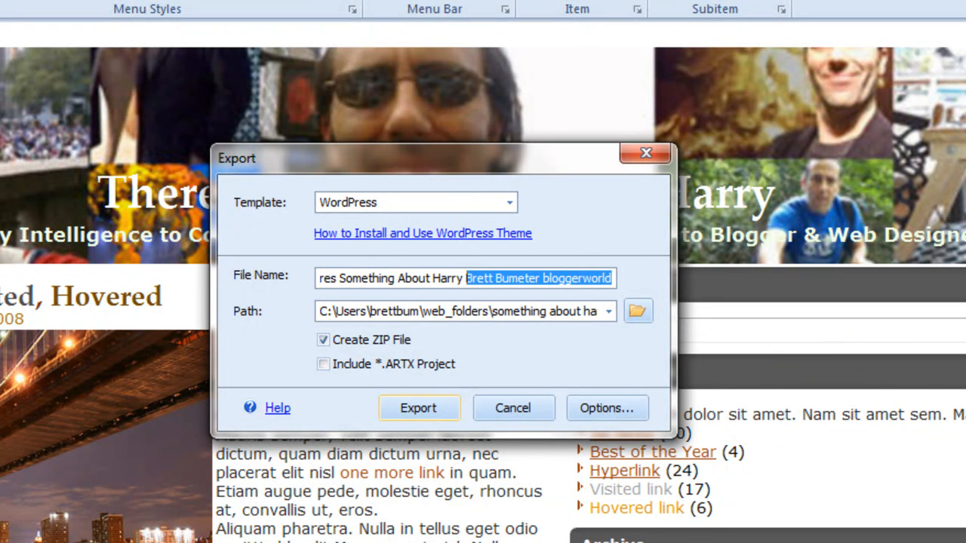
pyautogui.press('Delete')
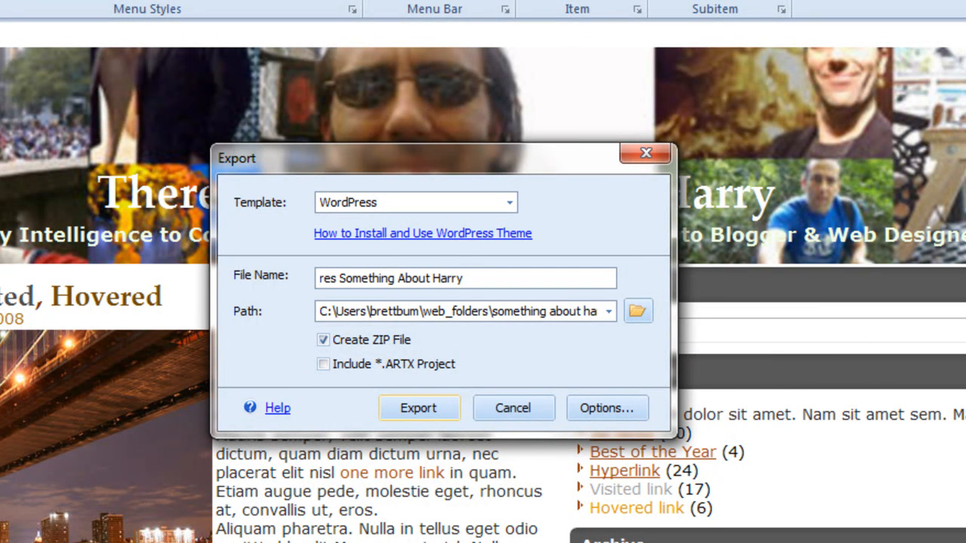
pyautogui.press('Return')
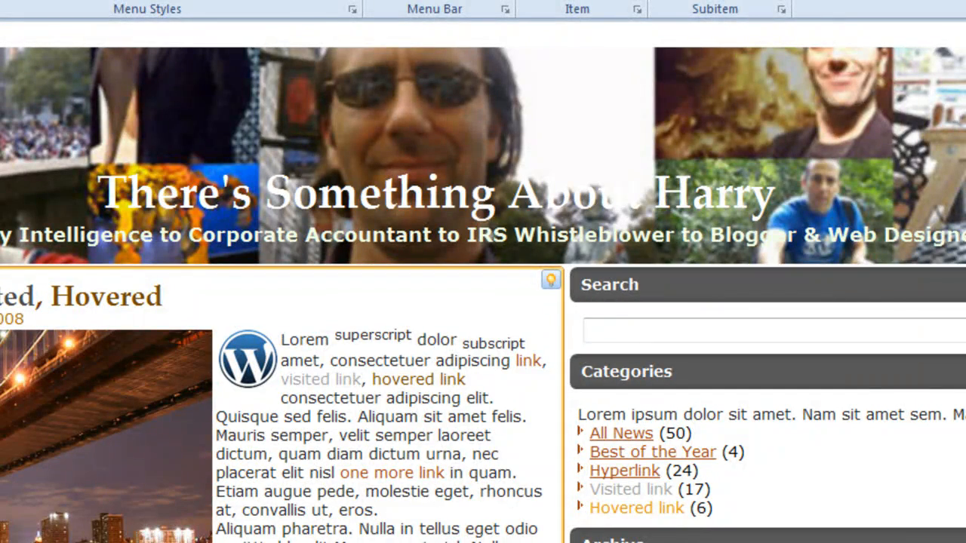
# - Switch to Windows Explorer and open web_folders\something about harry\wp-content\themes
pyautogui.press('super+e')
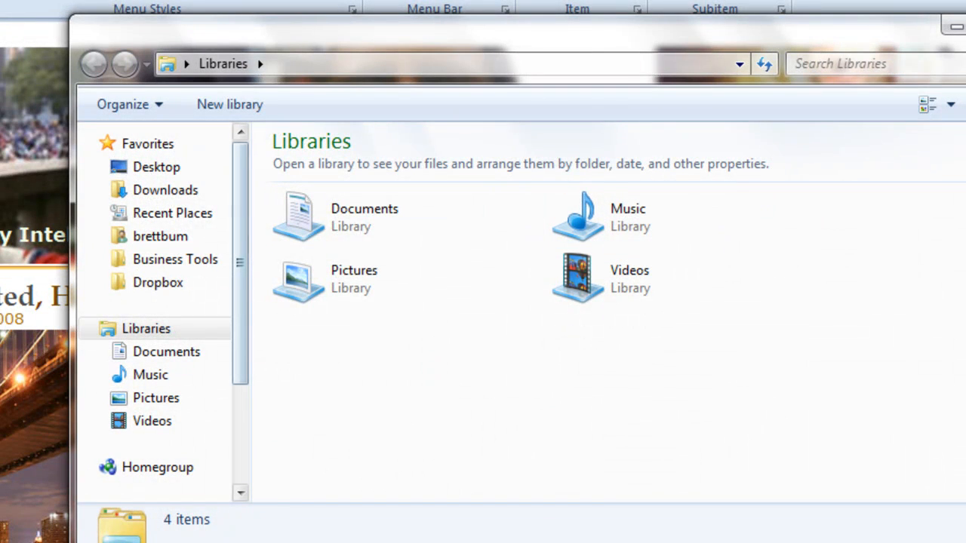
pyautogui.click(172, 213)
pyautogui.click(160, 236)
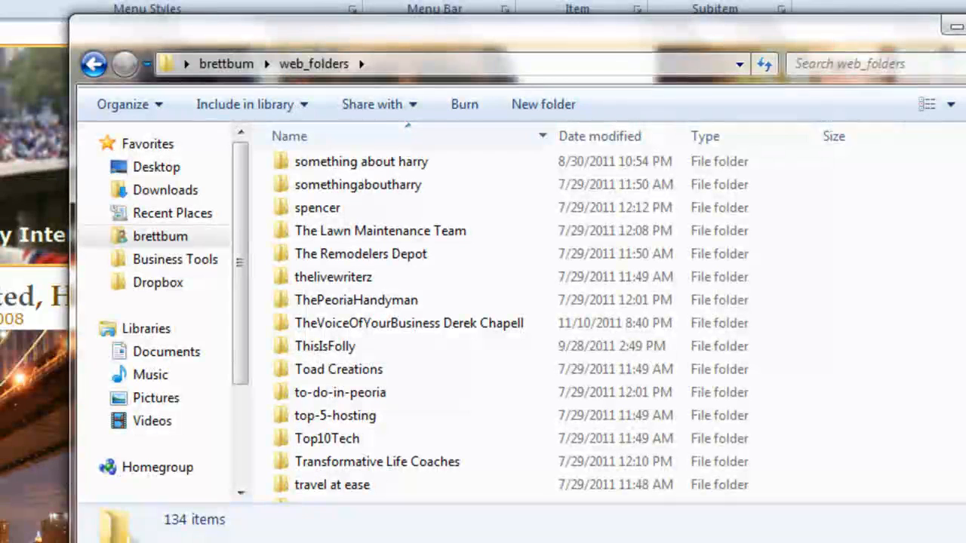
pyautogui.doubleClick(361, 161)
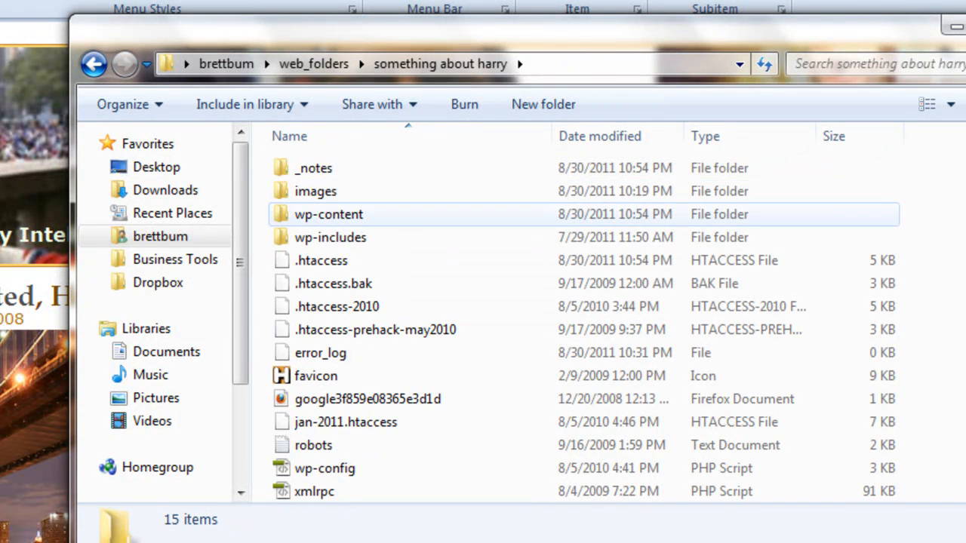
pyautogui.doubleClick(317, 214)
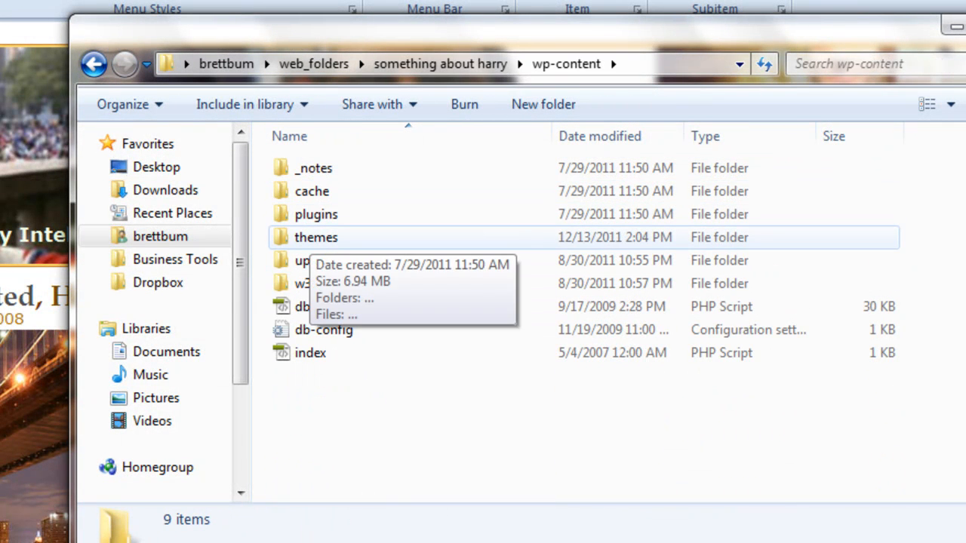
pyautogui.click(315, 237)
pyautogui.doubleClick(316, 237)
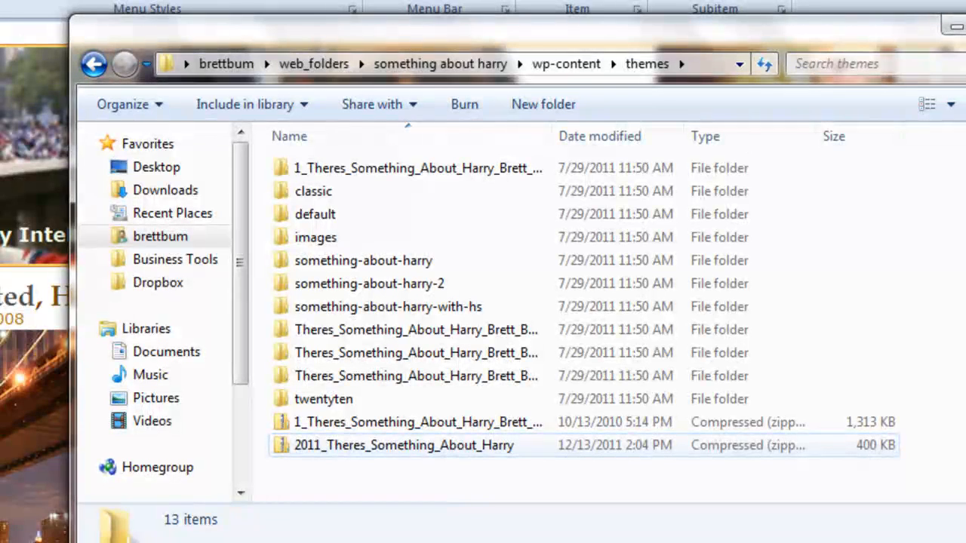
# - Extract the 2011_Theres_Something_About_Harry zip into the suggested folder of the same name inside themes
pyautogui.rightClick(442, 446)
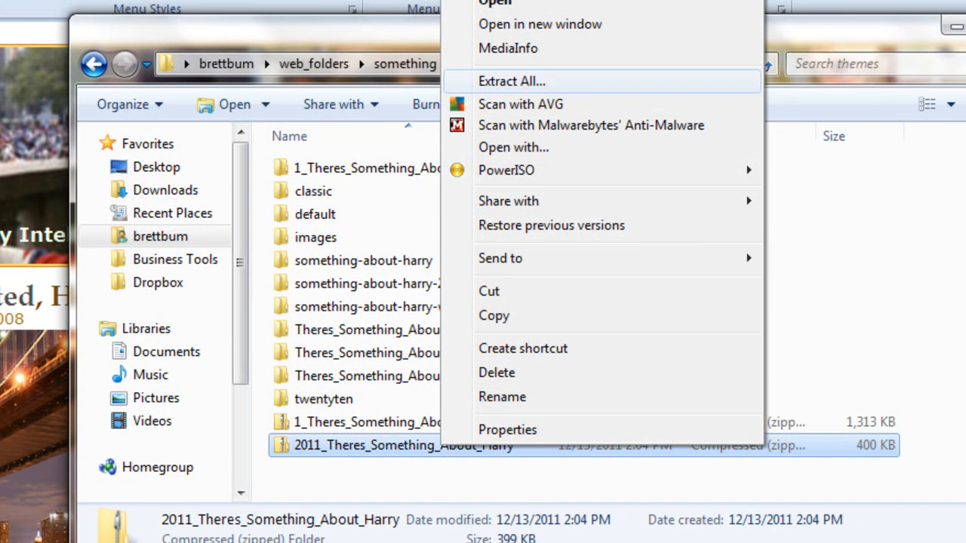
pyautogui.click(512, 81)
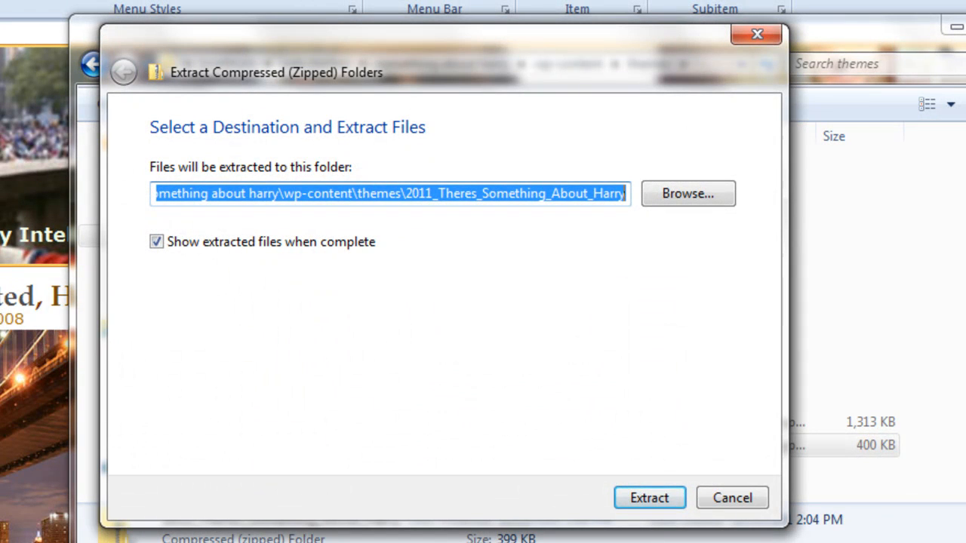
pyautogui.press('Return')
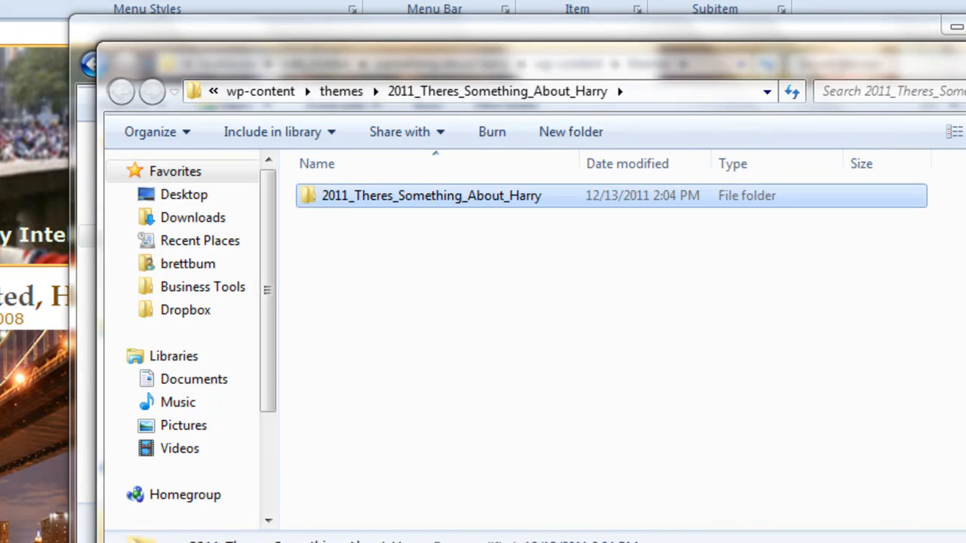
# - Examine the extracted theme's files and the contents of its images folder
pyautogui.doubleClick(431, 195)
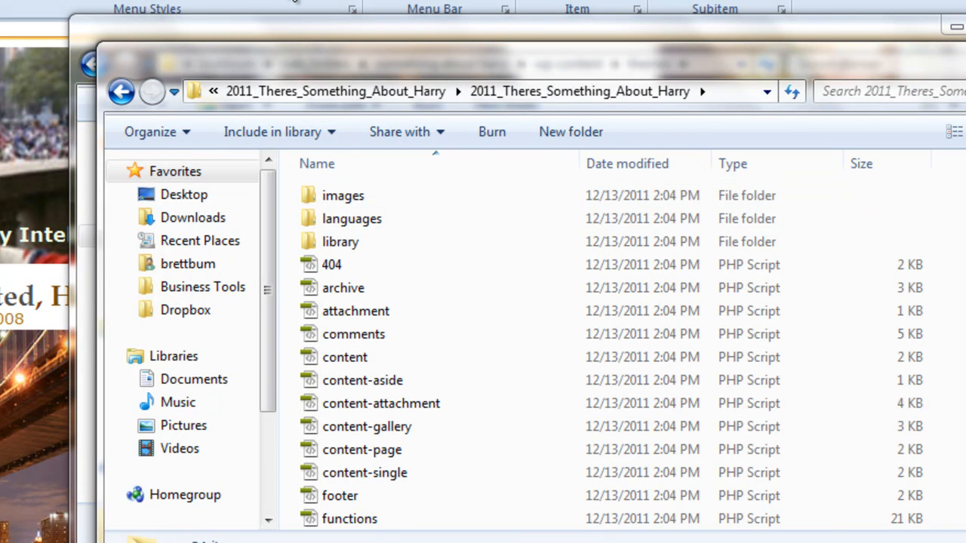
pyautogui.scroll(-6, 633, 354)
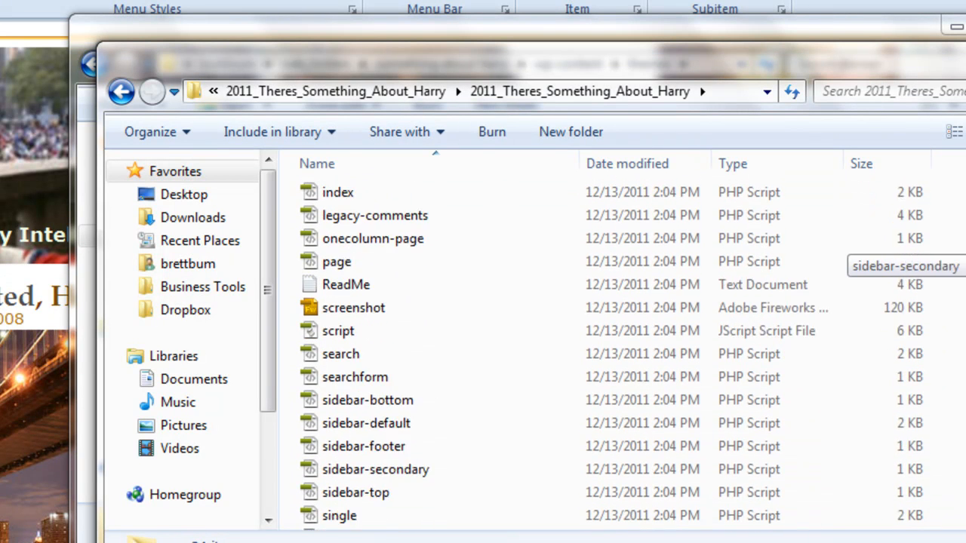
pyautogui.scroll(6, 632, 354)
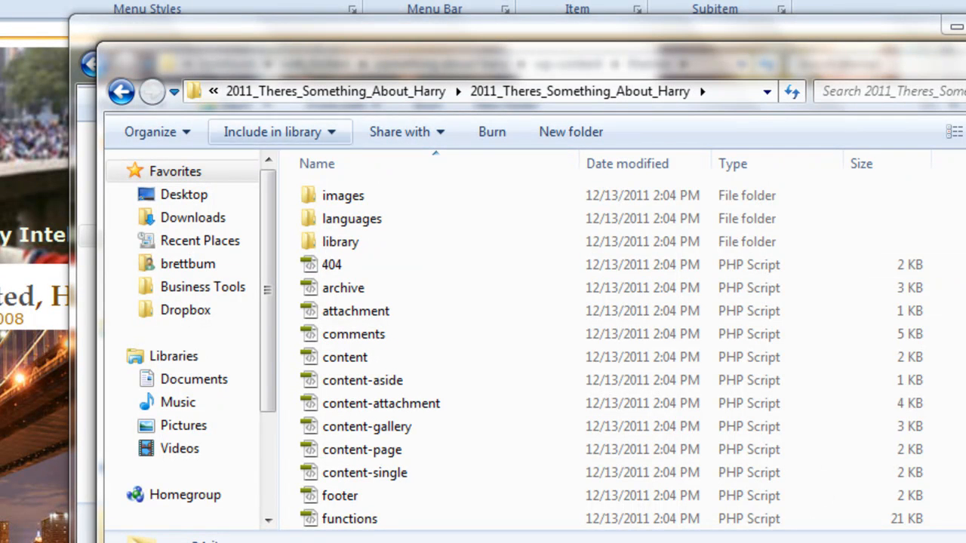
pyautogui.doubleClick(343, 196)
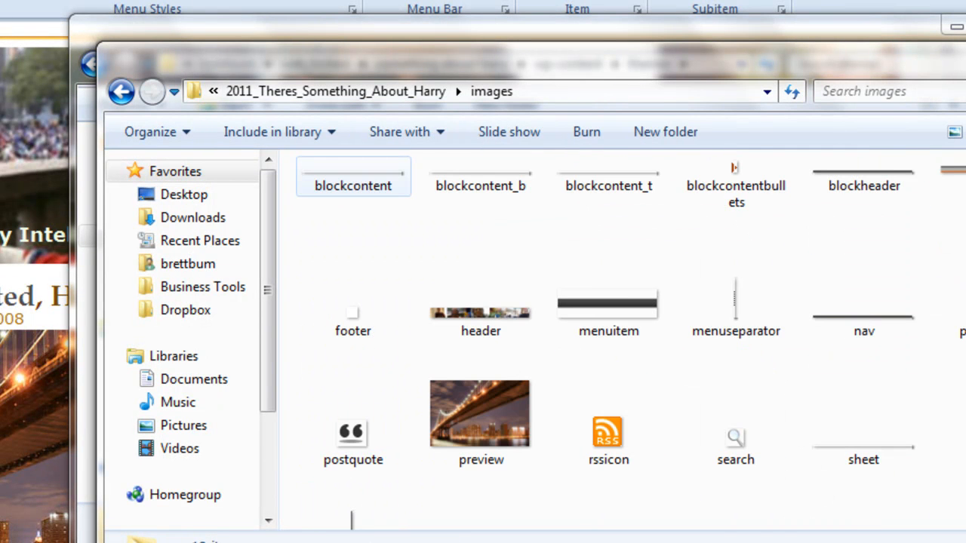
pyautogui.press('BackSpace')
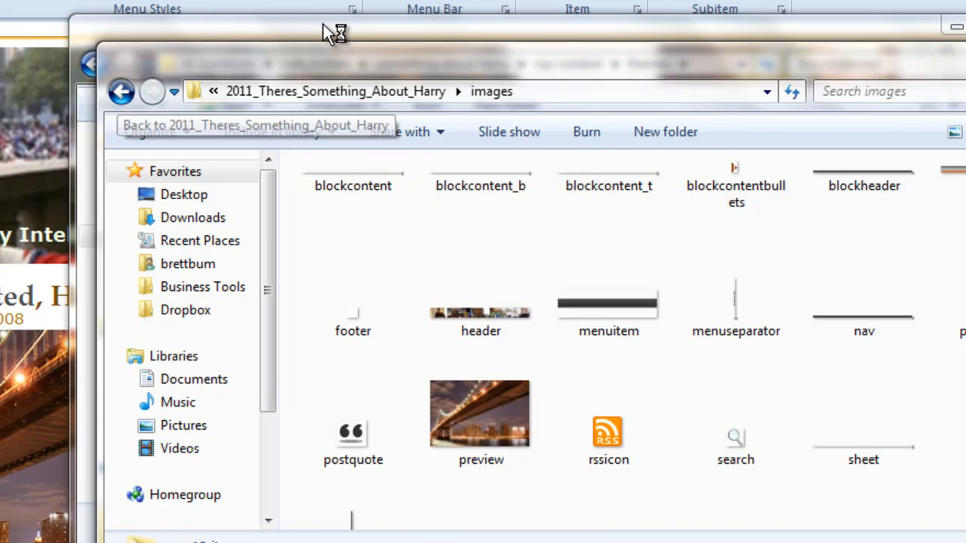
# - Examine the contents of the extracted theme's languages and library folders, and close the Explorer windows
pyautogui.press('Down')
pyautogui.press('Return')
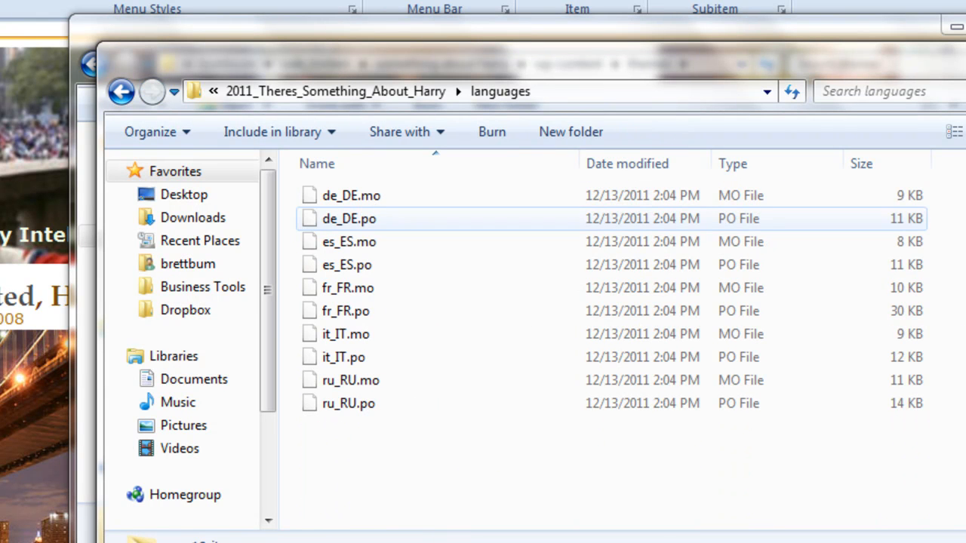
pyautogui.press('BackSpace')
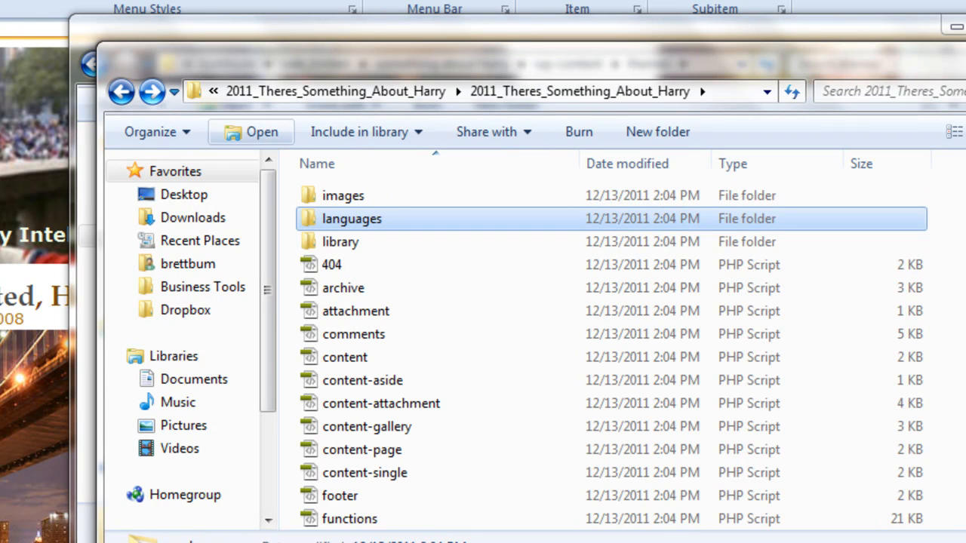
pyautogui.press('Down')
pyautogui.press('Return')
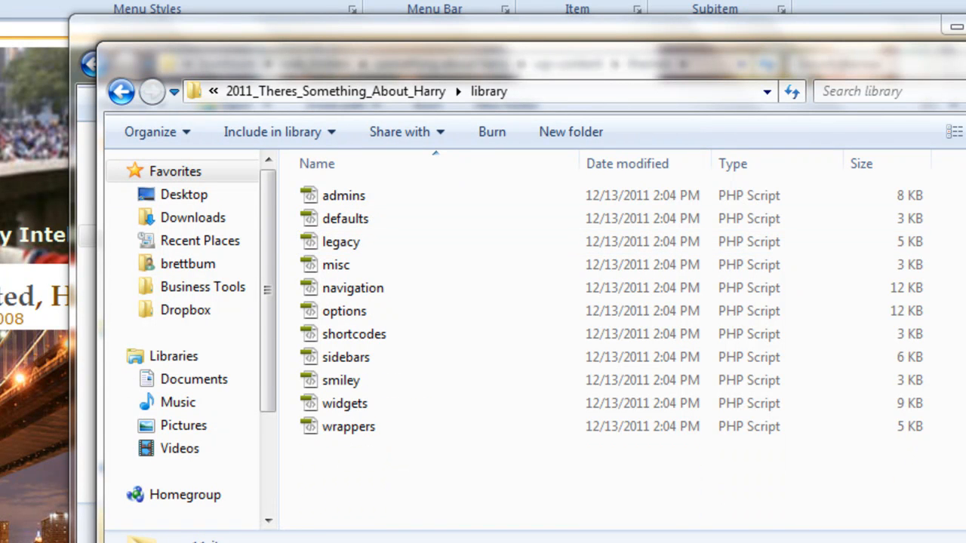
pyautogui.press('BackSpace')
pyautogui.hotkey('alt', 'F4')
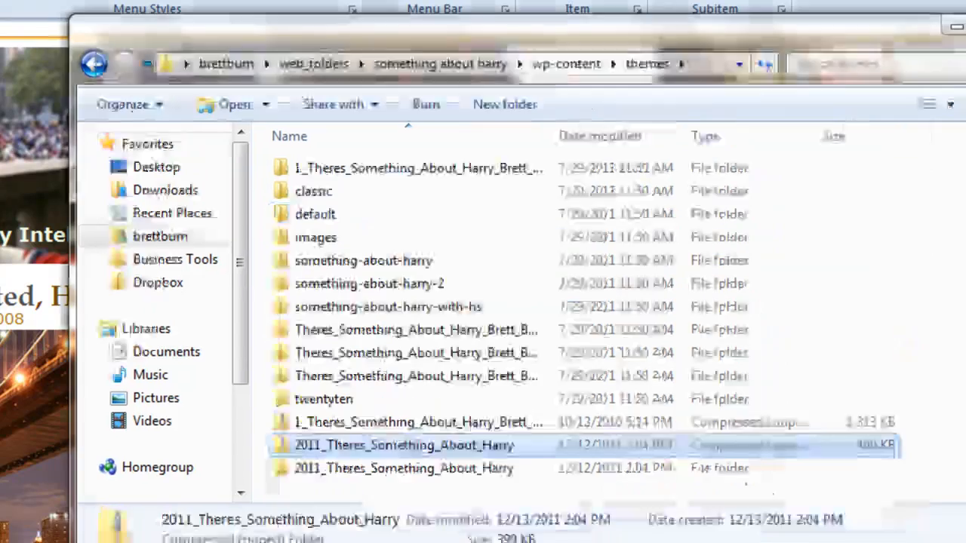
pyautogui.hotkey('alt', 'F4')
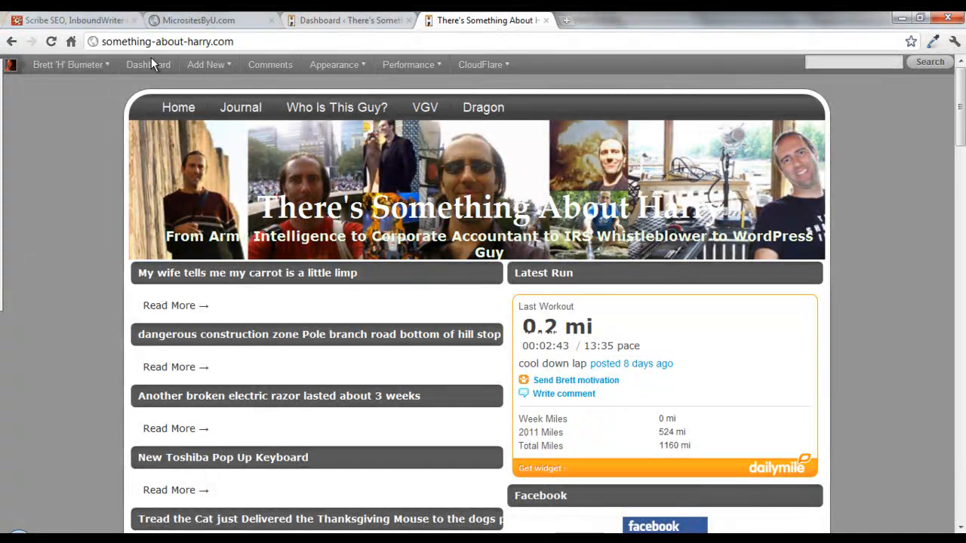
# - In the site's WordPress dashboard in the browser, open the theme installation page for uploading a .zip theme
pyautogui.hotkey('ctrl', 'shift', 'Tab')
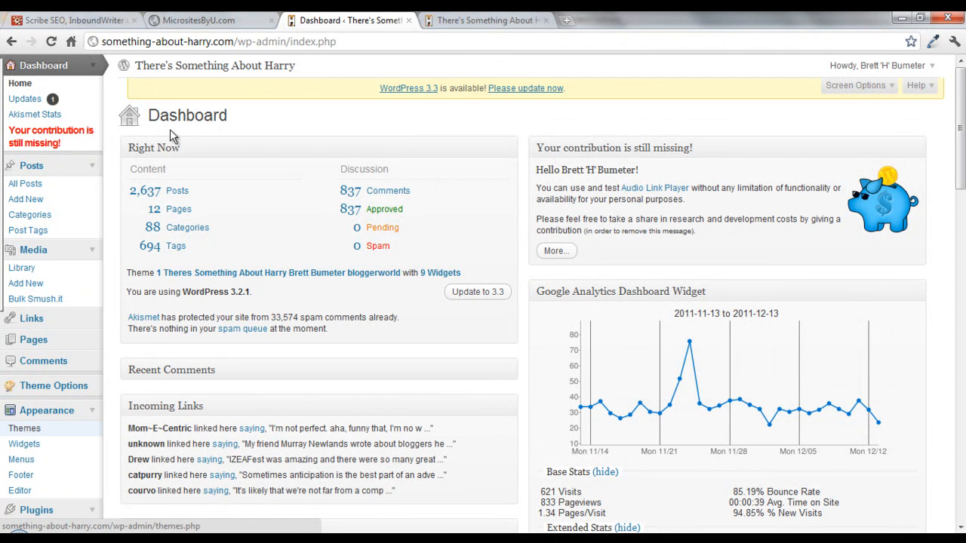
pyautogui.press('Return')
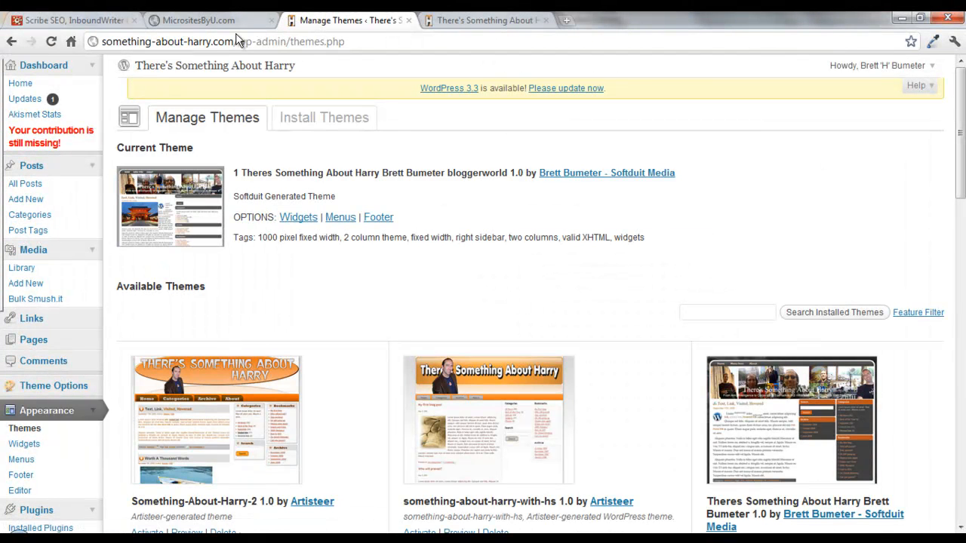
pyautogui.press('Return')
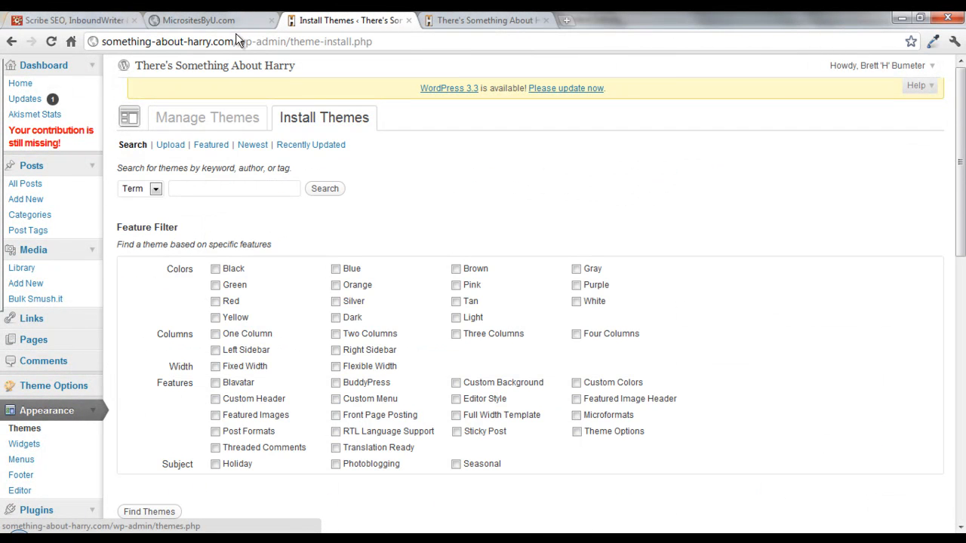
pyautogui.press('Tab')
pyautogui.press('Return')
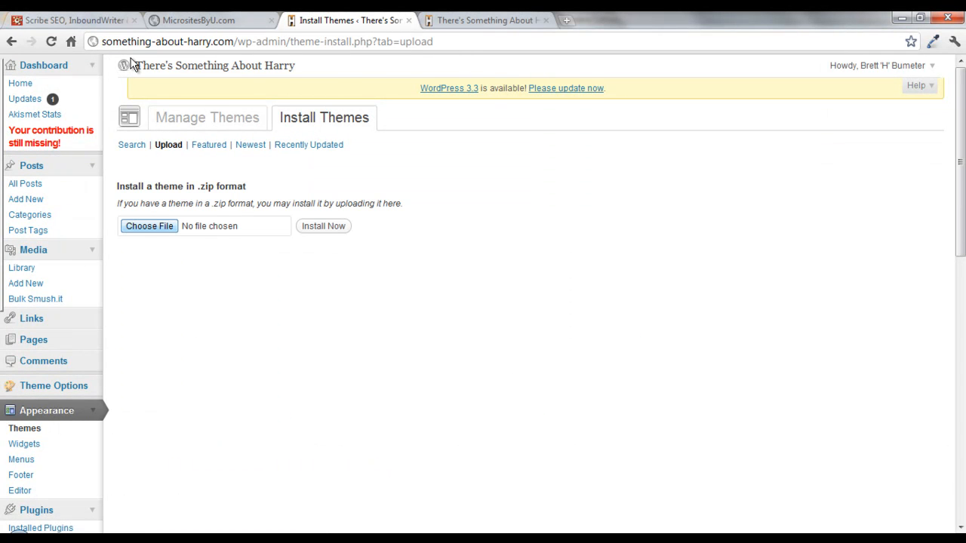
# - Choose the 2011_Theres_Something_About_Harry zip from something about harry\wp-content\themes and install it as a theme
pyautogui.press('Return')
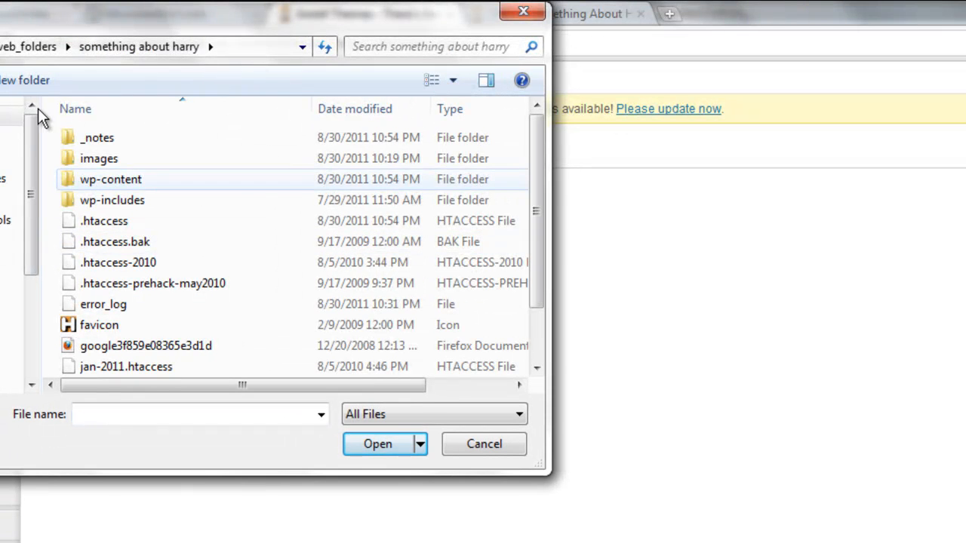
pyautogui.press('Return')
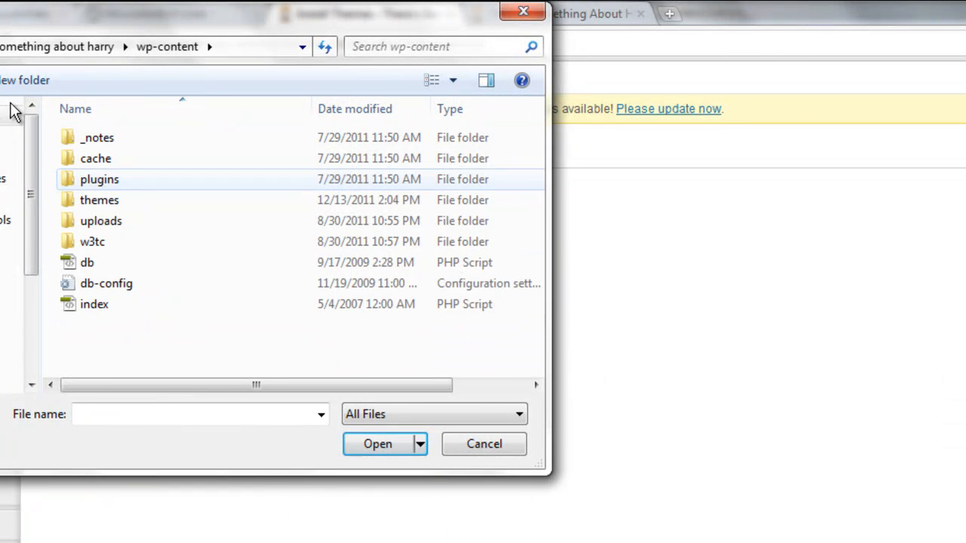
pyautogui.press('Return')
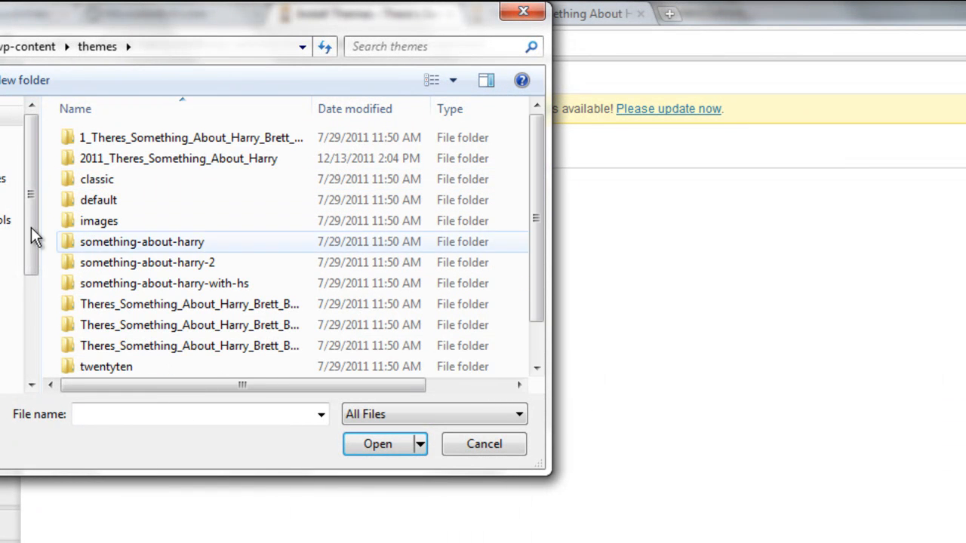
pyautogui.scroll(-1, 45, 370)
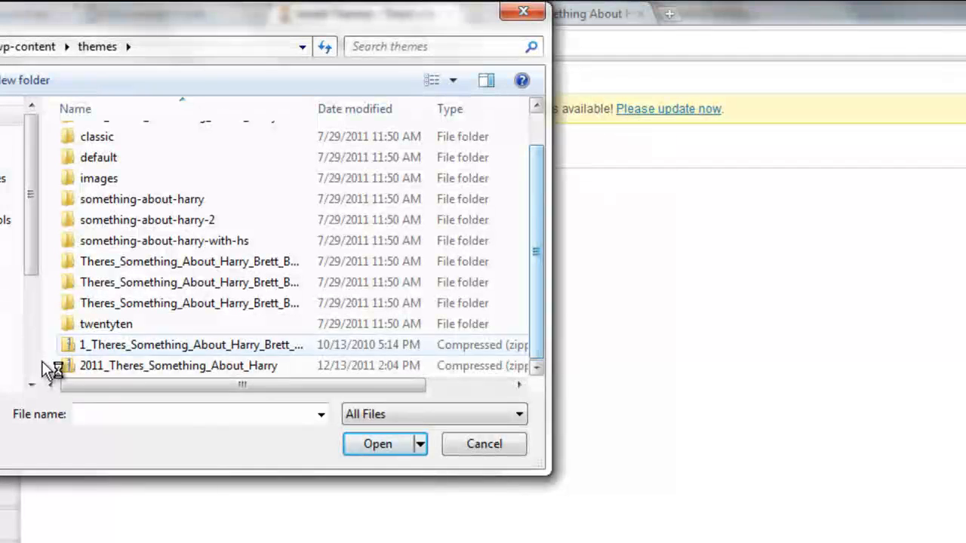
pyautogui.click(45, 368)
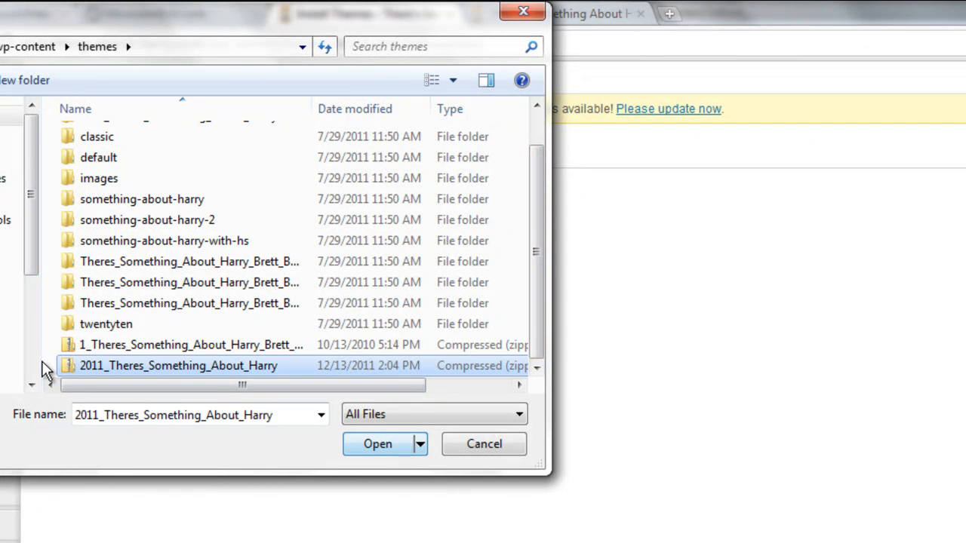
pyautogui.press('Return')
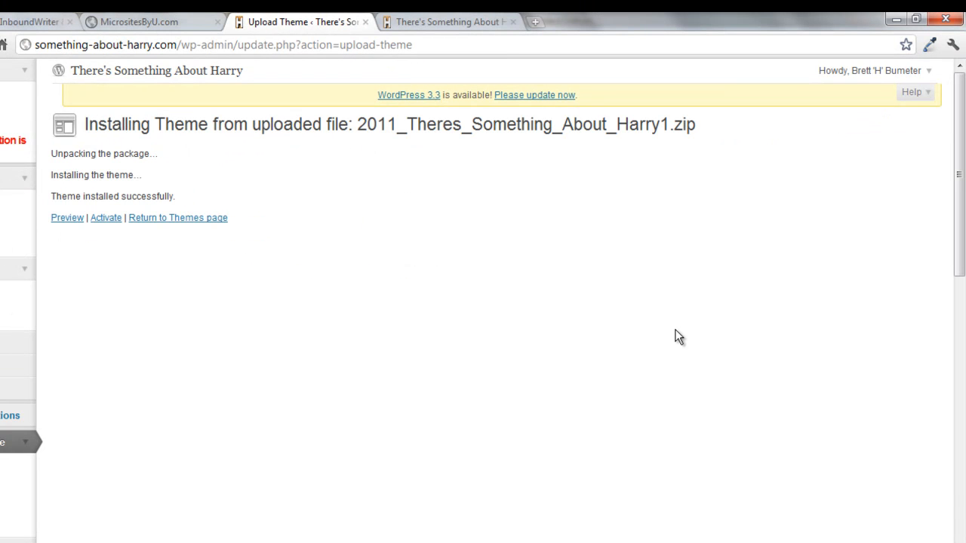
# - Preview the installed 2011 Theres Something About Harry theme, check its header and sidebar, and close the preview
pyautogui.click(68, 217)
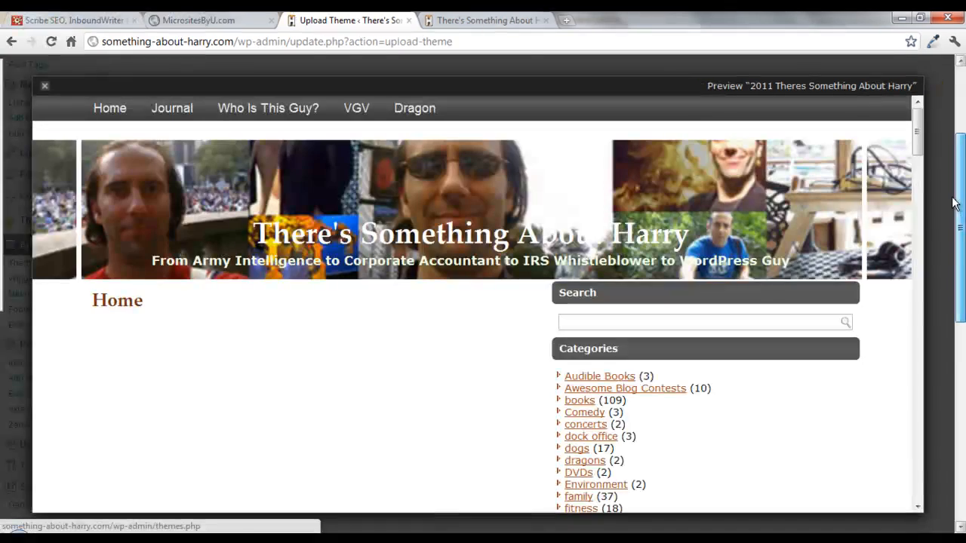
pyautogui.scroll(-15, 961, 175)
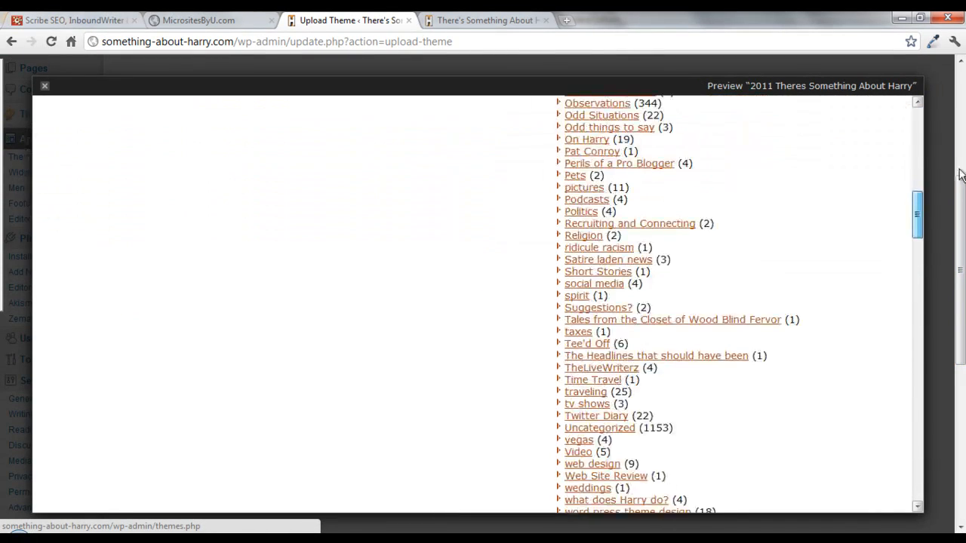
pyautogui.scroll(-10, 961, 175)
pyautogui.scroll(20, 960, 181)
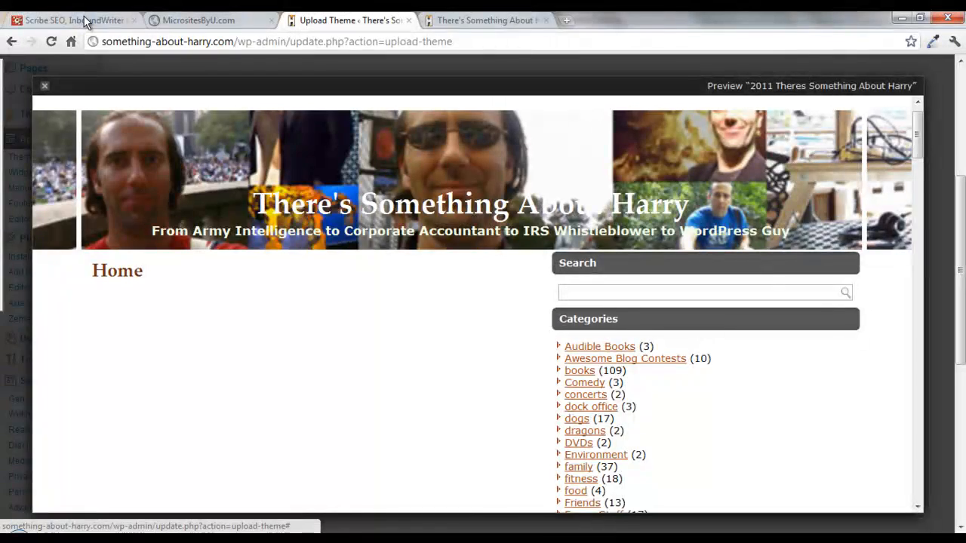
pyautogui.press('Escape')
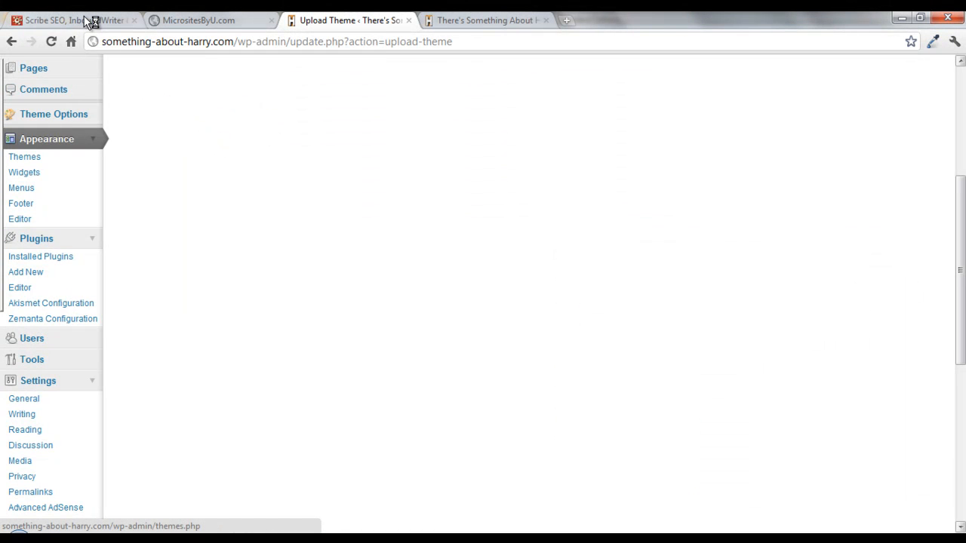
# - Activate the 2011 Theres Something About Harry theme
pyautogui.scroll(4, 528, 294)
pyautogui.click(167, 203)
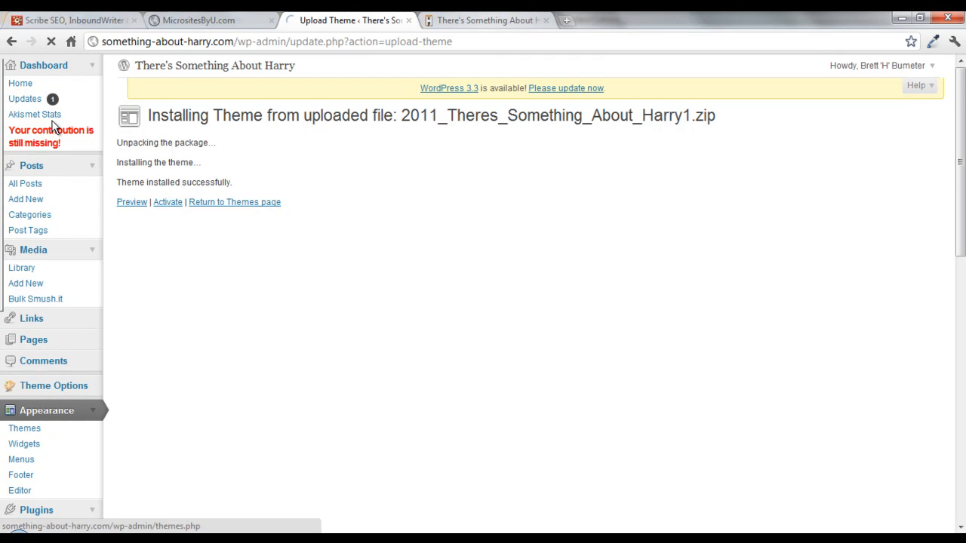
pyautogui.hotkey('ctrl', 'Tab')
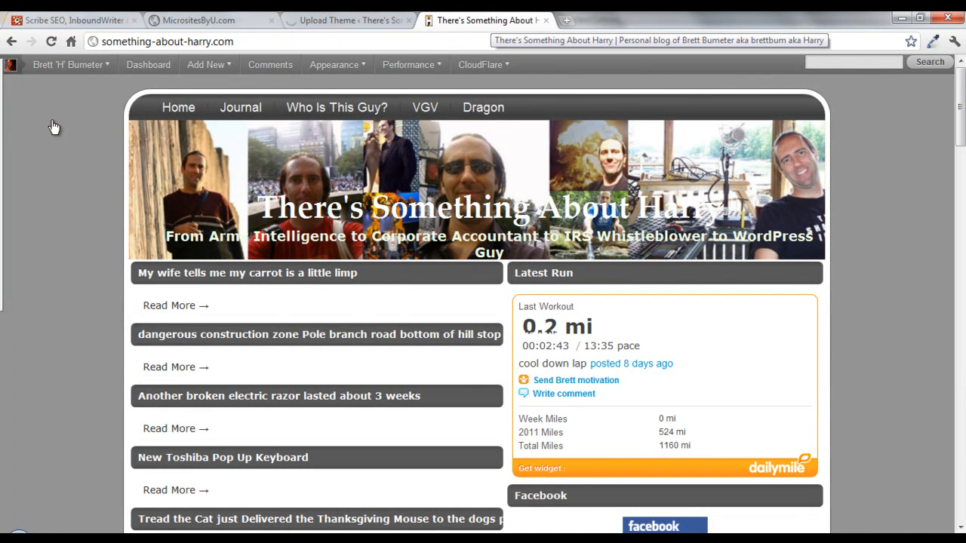
pyautogui.hotkey('ctrl', 'shift', 'Tab')
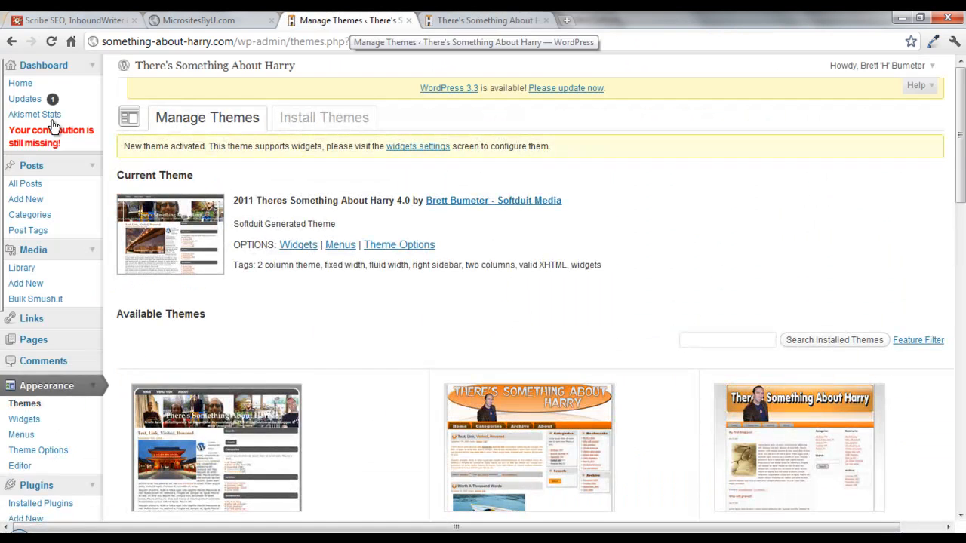
# - Reload the live something-about-harry.com homepage and examine its header, content area and sidebar under the new theme
pyautogui.hotkey('ctrl', 'Tab')
pyautogui.press('F5')
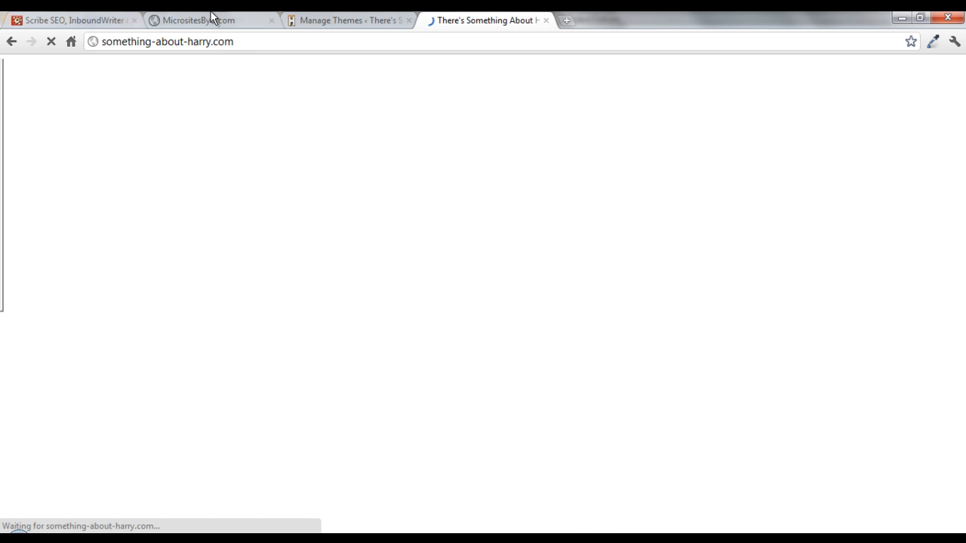
pyautogui.scroll(-20, 539, 267)
pyautogui.scroll(10, 438, 321)
pyautogui.scroll(-5, 592, 338)
pyautogui.scroll(-2, 592, 343)
pyautogui.press('F5')
pyautogui.scroll(10, 548, 326)
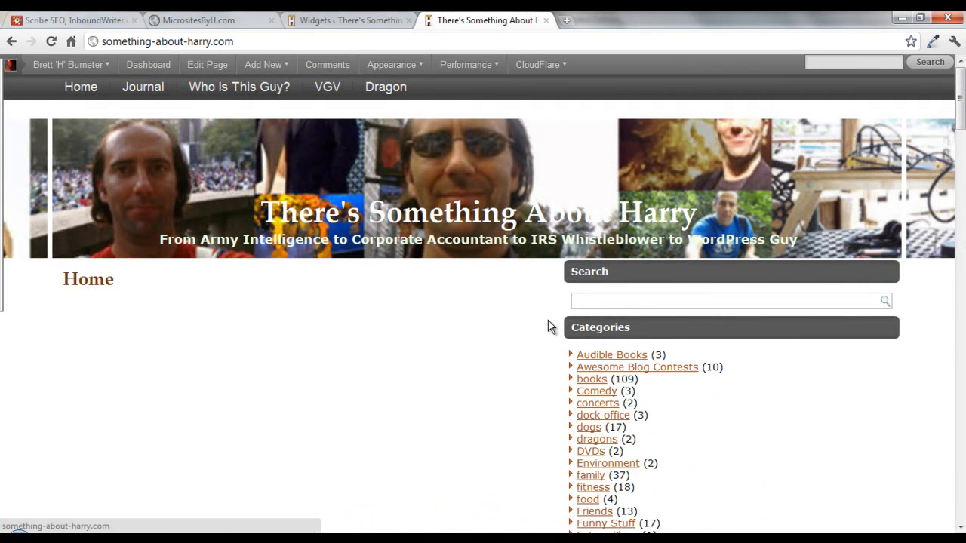
# - In the WordPress Reading Settings, set the front page to display your latest posts and save the changes
pyautogui.click(360, 20)
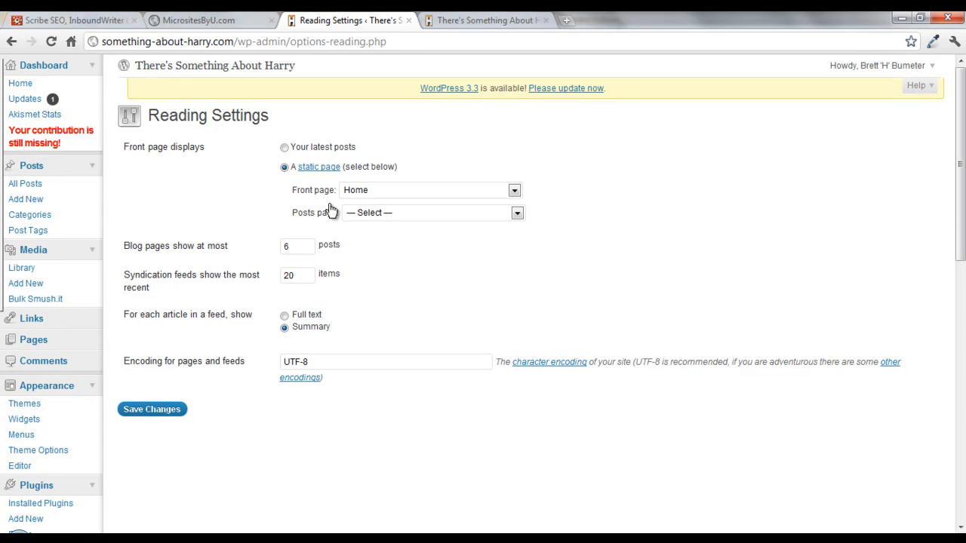
pyautogui.click(317, 151)
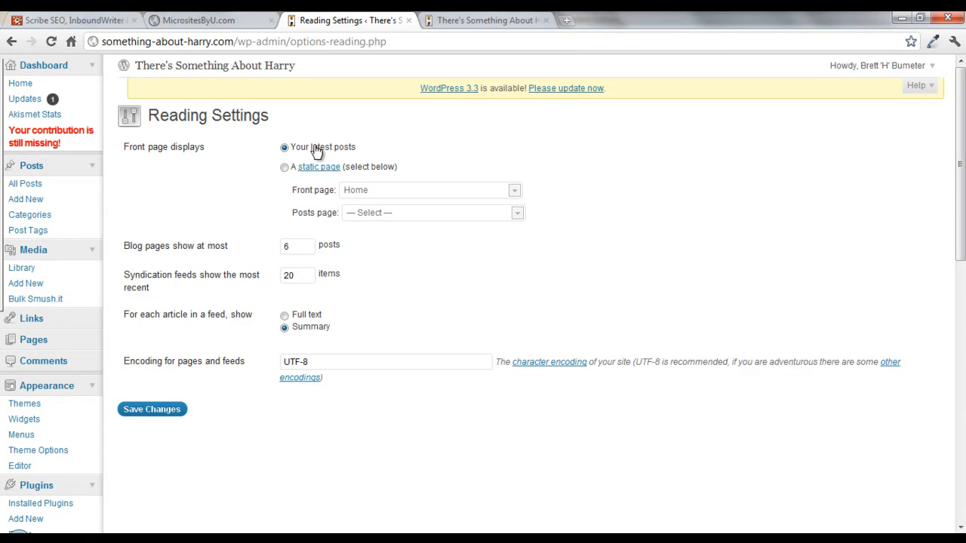
pyautogui.click(323, 172)
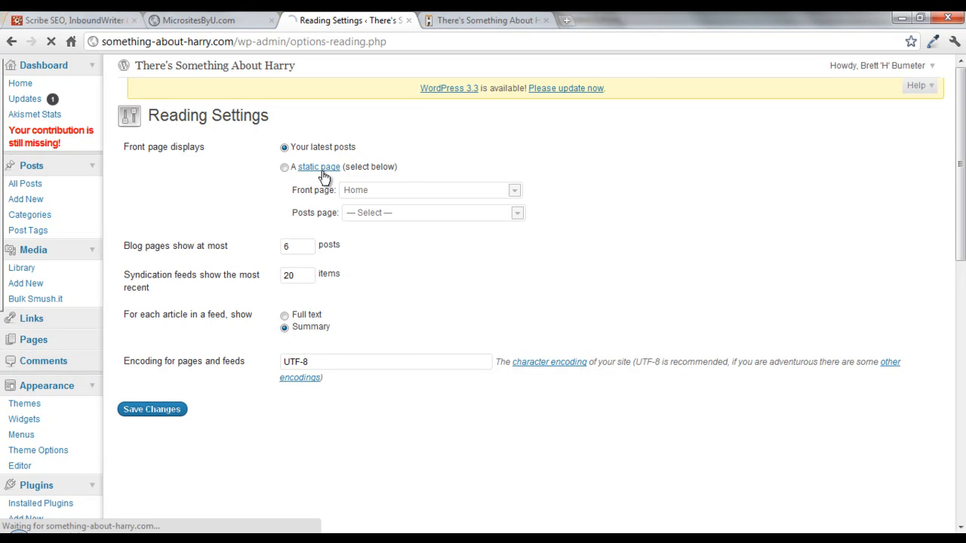
pyautogui.hotkey('ctrl', 'Tab')
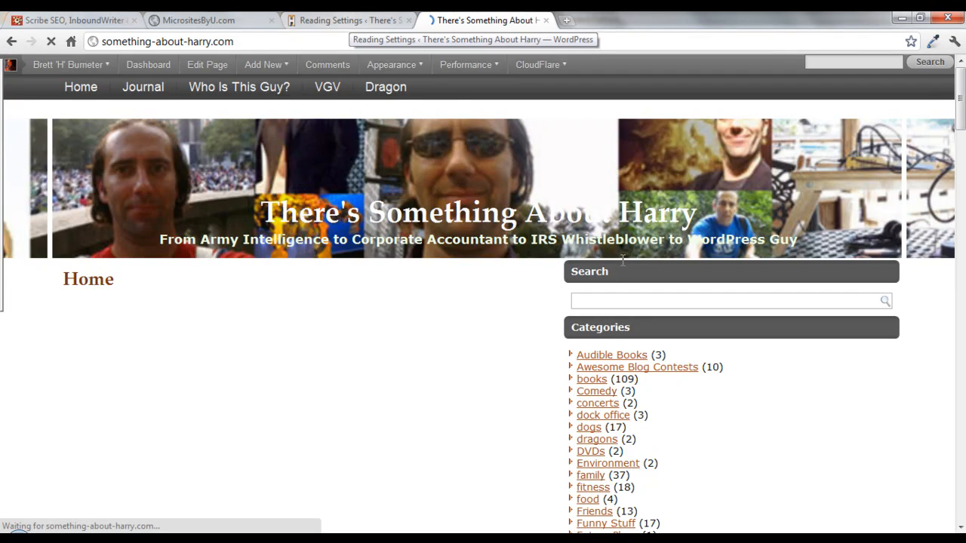
pyautogui.click(349, 21)
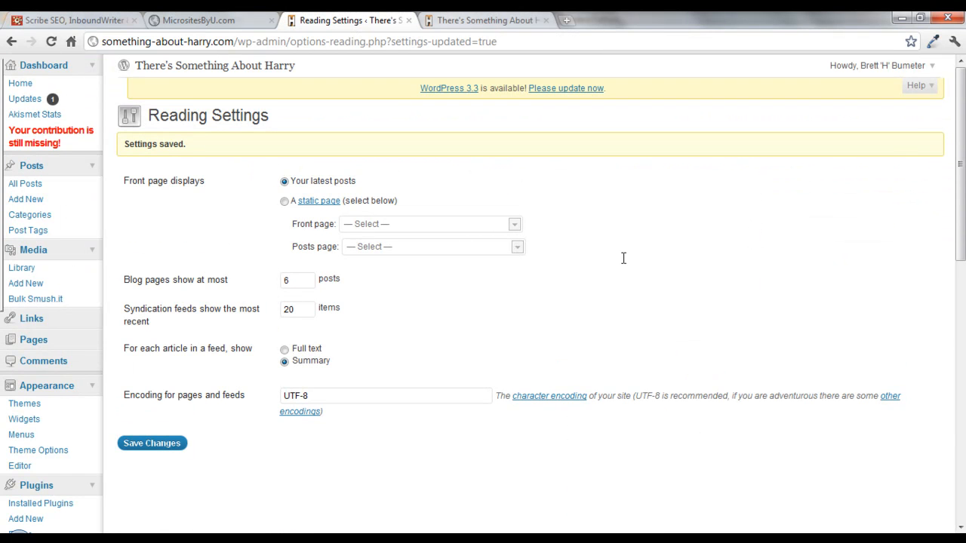
# - Examine the posts and sidebar widgets along the full length of the live homepage
pyautogui.hotkey('ctrl', 'Tab')
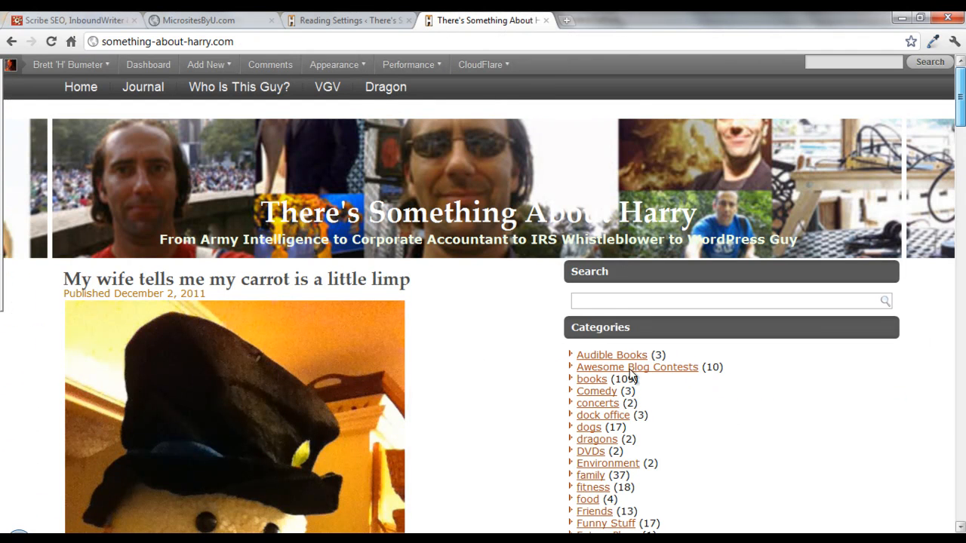
pyautogui.scroll(-8, 615, 411)
pyautogui.scroll(-15, 609, 436)
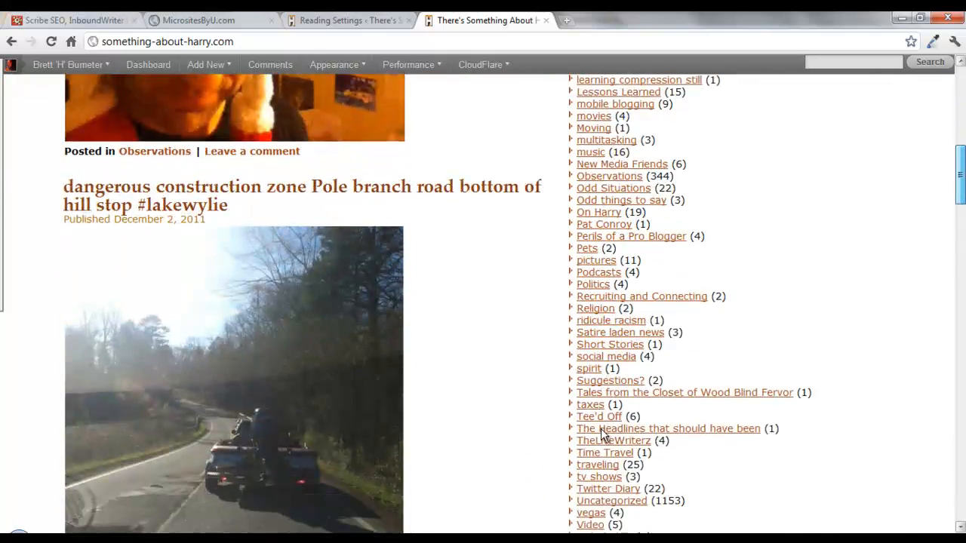
pyautogui.scroll(-15, 475, 356)
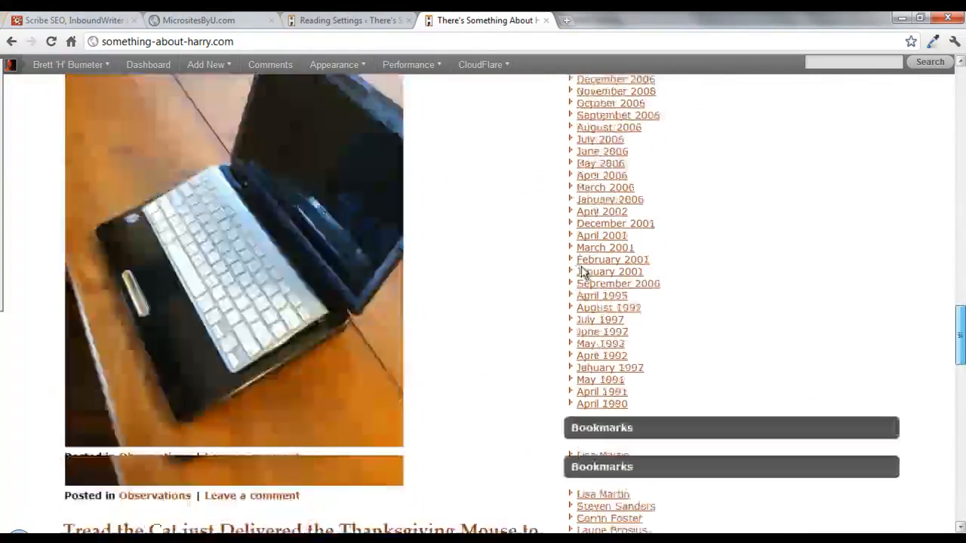
pyautogui.scroll(-12, 528, 230)
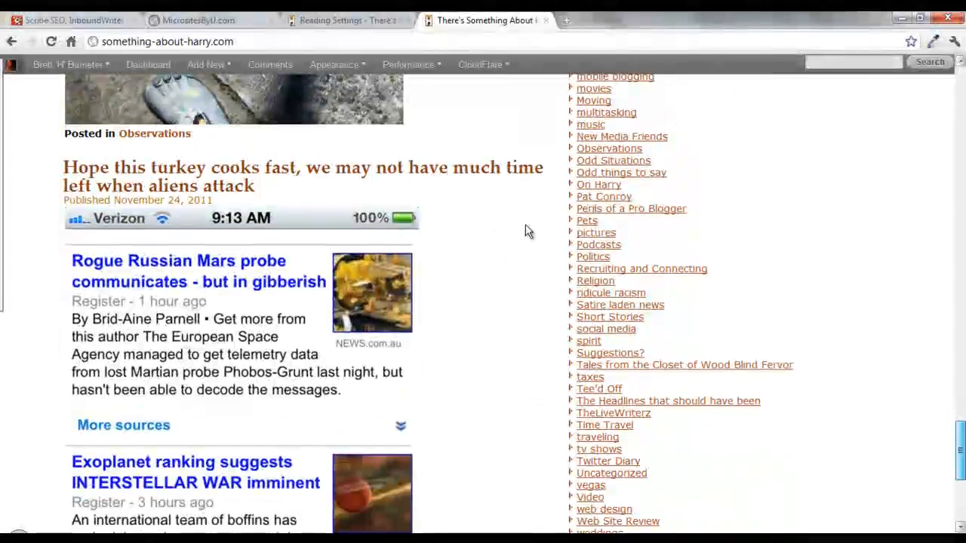
pyautogui.scroll(20, 528, 231)
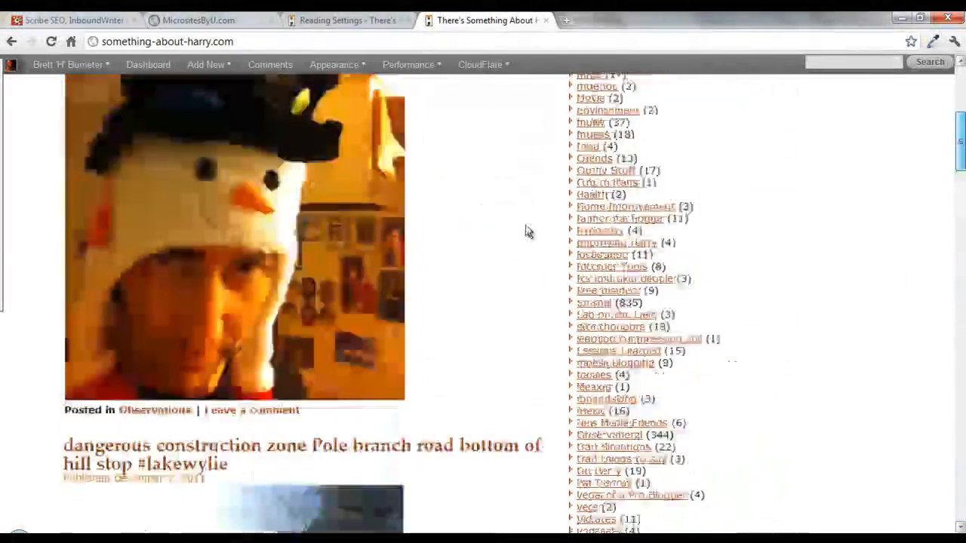
pyautogui.scroll(-3, 579, 237)
pyautogui.scroll(-15, 580, 237)
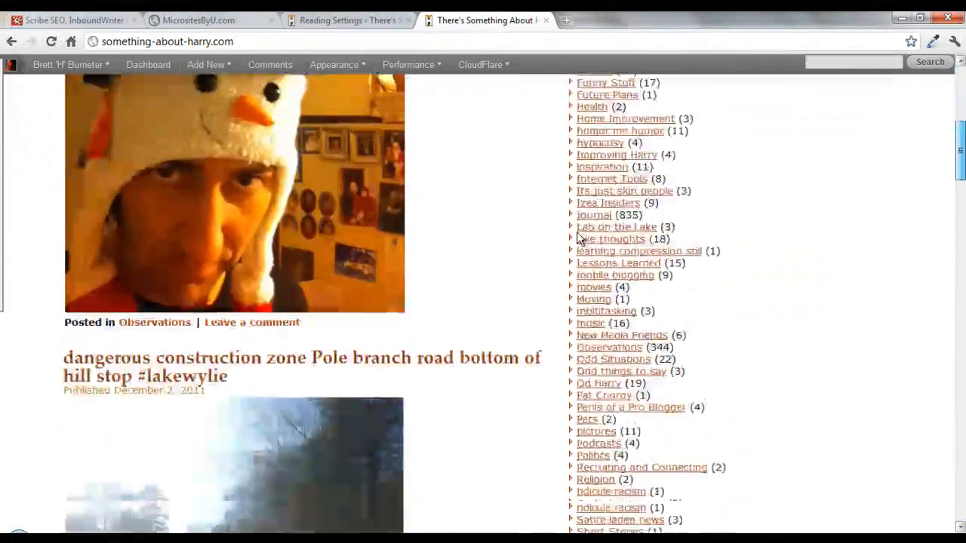
# - Examine the sidebar category and bookmark lists down to the homepage footer and return to the header
pyautogui.scroll(-10, 580, 239)
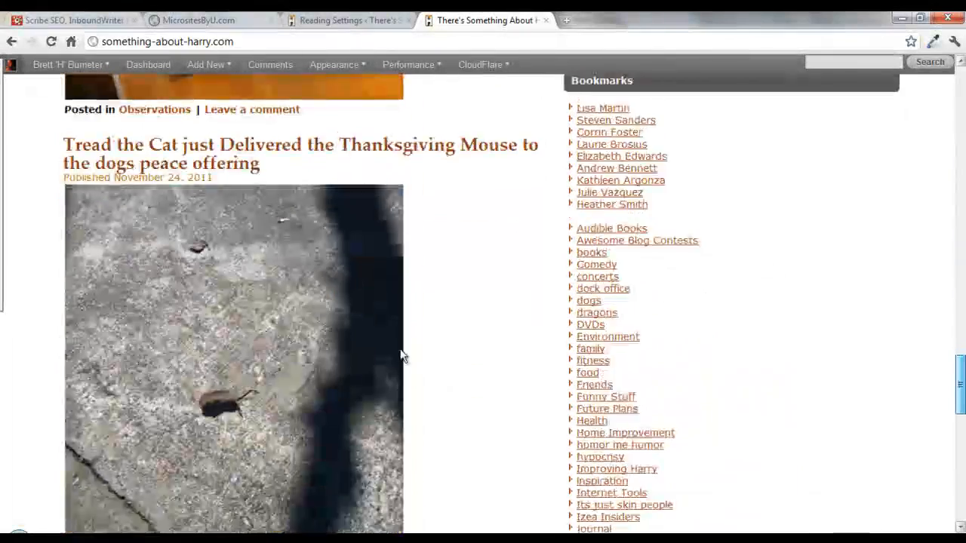
pyautogui.scroll(-1, 485, 362)
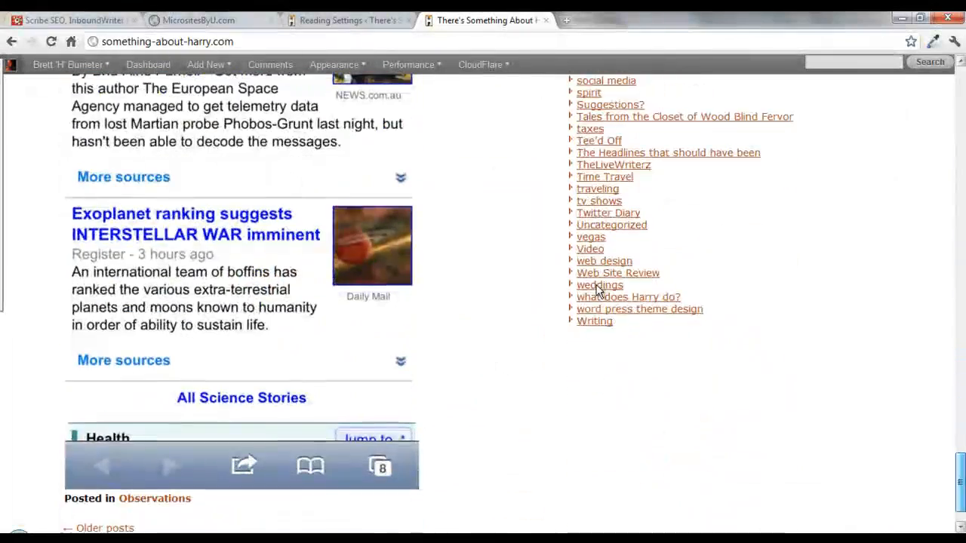
pyautogui.scroll(-2, 608, 301)
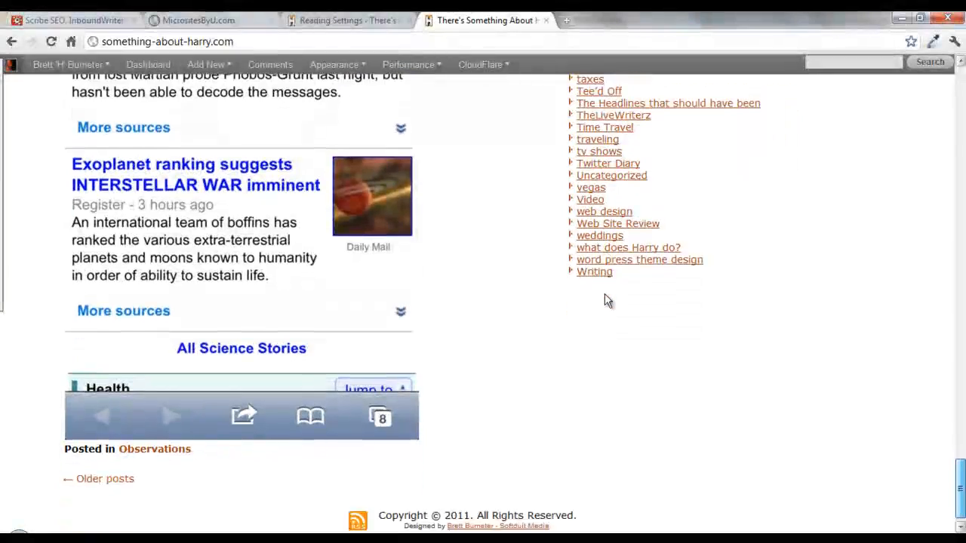
pyautogui.scroll(20, 588, 249)
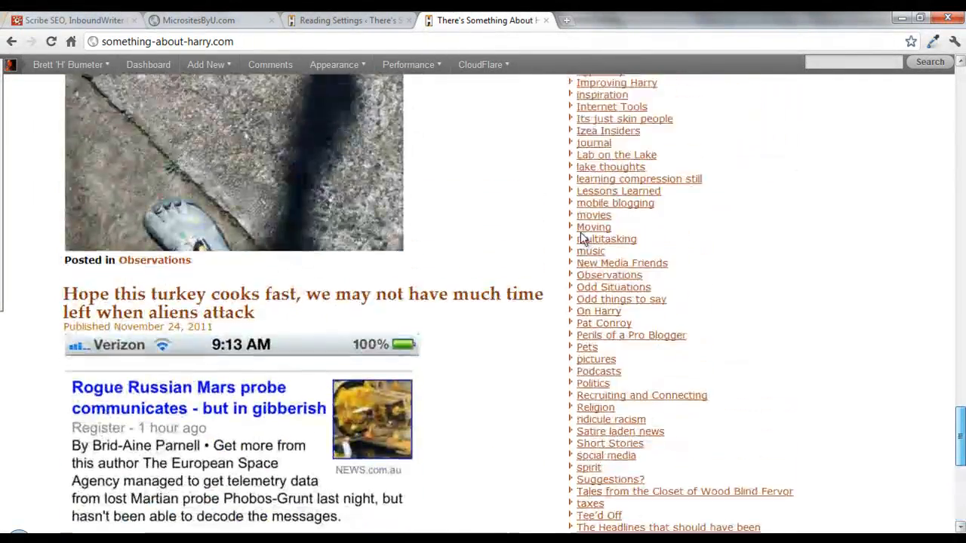
pyautogui.scroll(12, 581, 257)
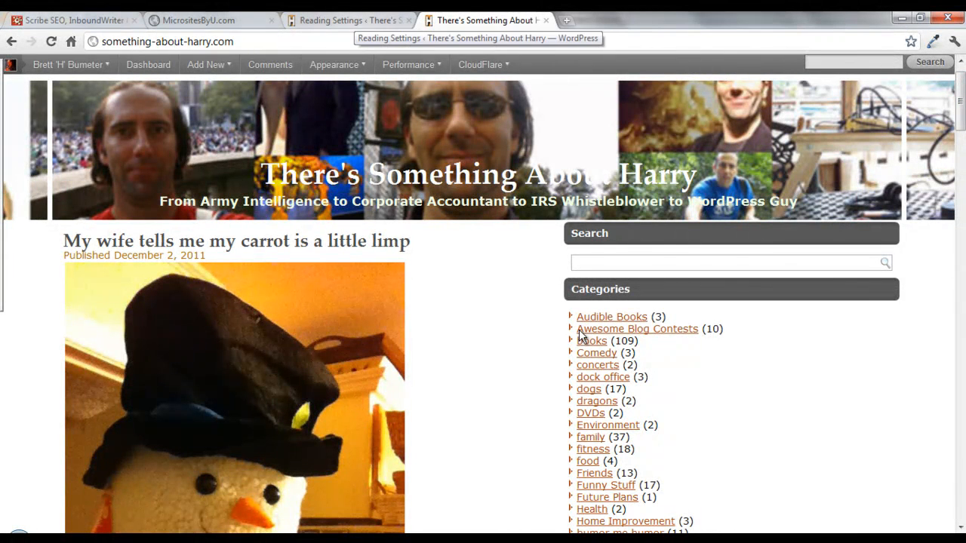
# - Move the inactive Search, Facebook, Latest Run, Cooooool!, The new Novel, Lake Weather and Policies widgets into the Primary Widget Area
pyautogui.hotkey('ctrl', 'shift', 'Tab')
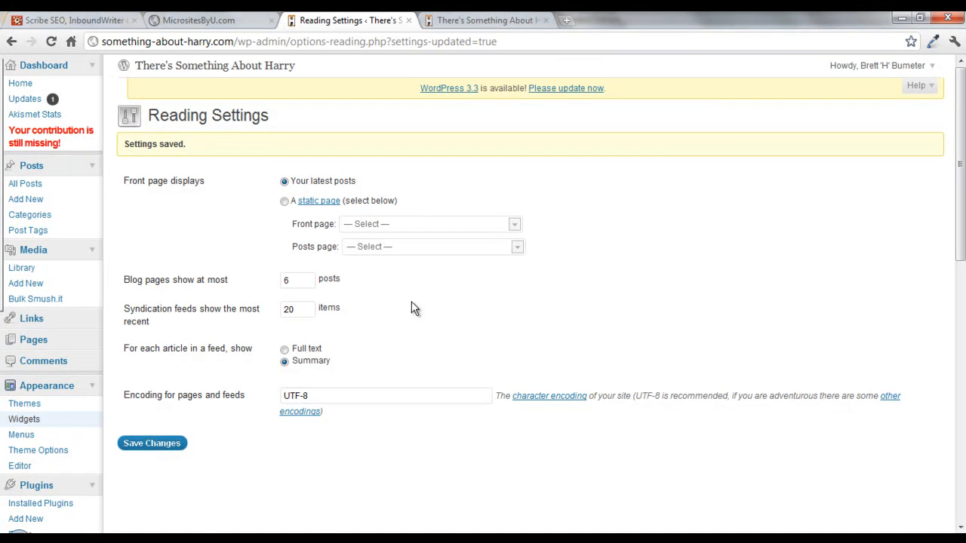
pyautogui.click(24, 418)
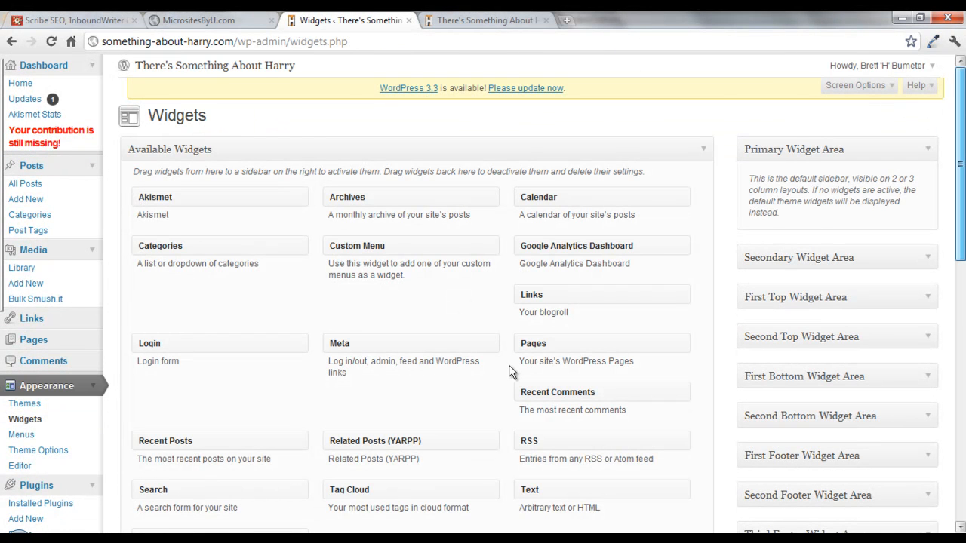
pyautogui.scroll(-2, 508, 370)
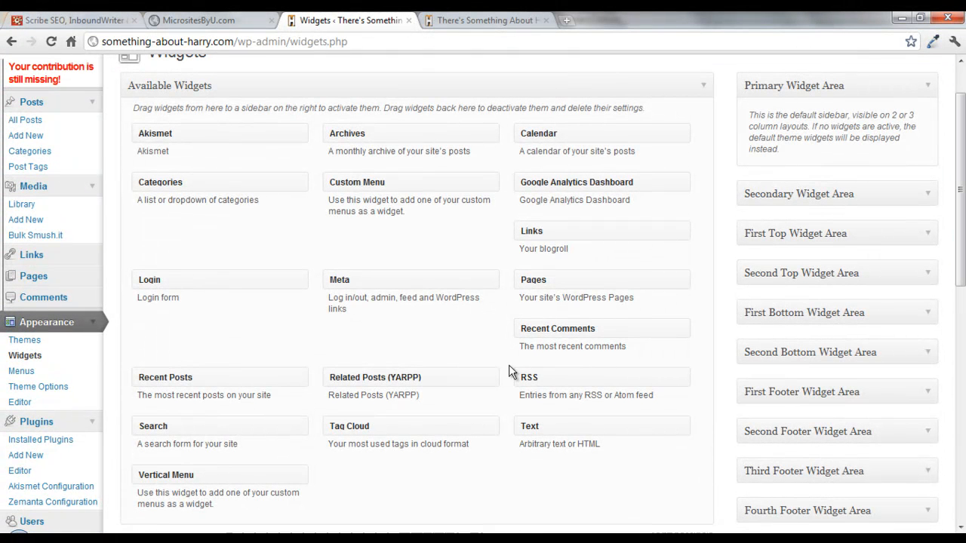
pyautogui.click(483, 86)
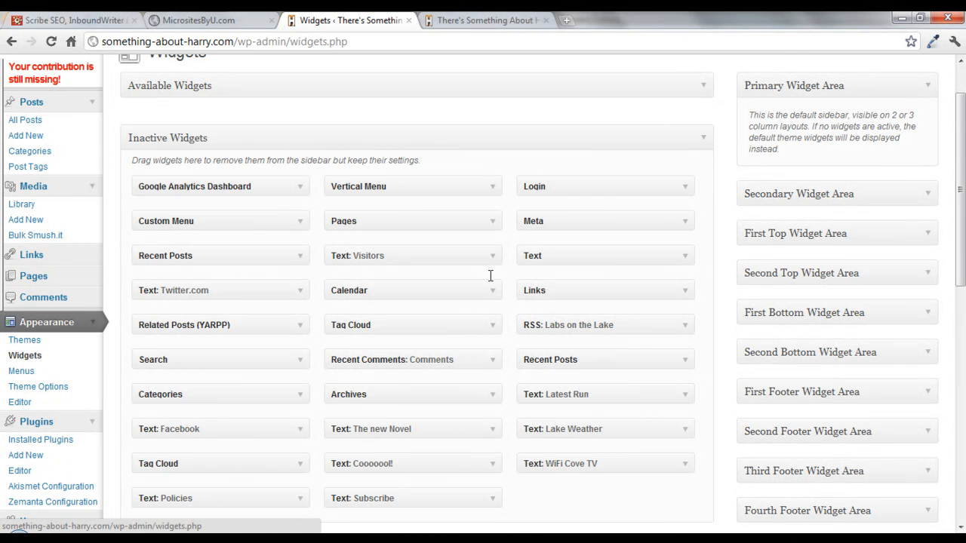
pyautogui.moveTo(412, 463); pyautogui.dragTo(846, 132)
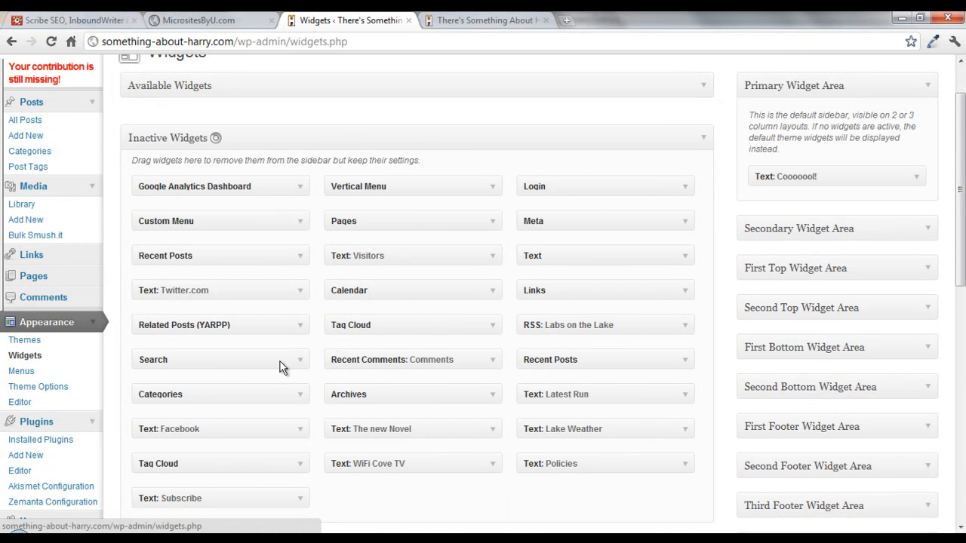
pyautogui.moveTo(412, 429); pyautogui.dragTo(822, 191)
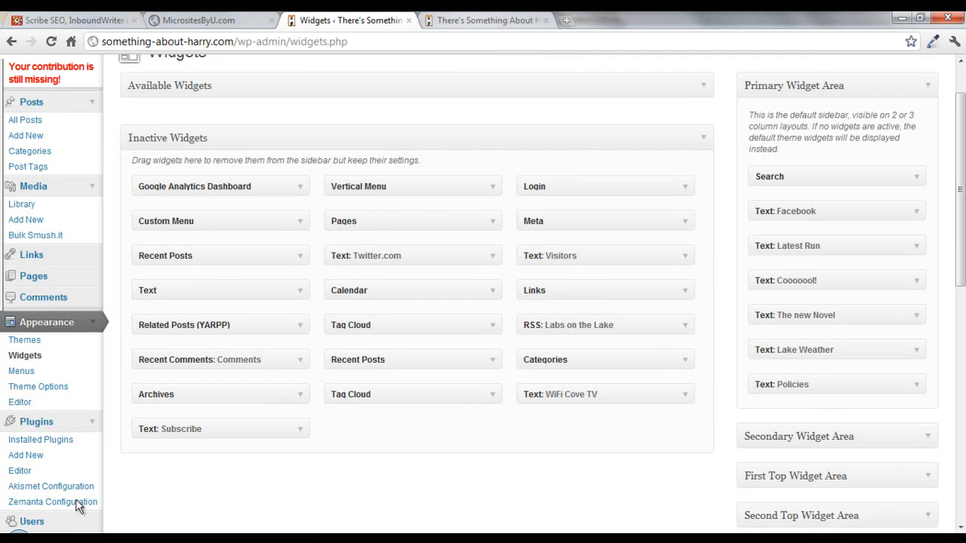
# - Check the new sidebar widgets on the live homepage and in the post "My wife tells me my carrot is a little limp"
pyautogui.hotkey('ctrl', 'Tab')
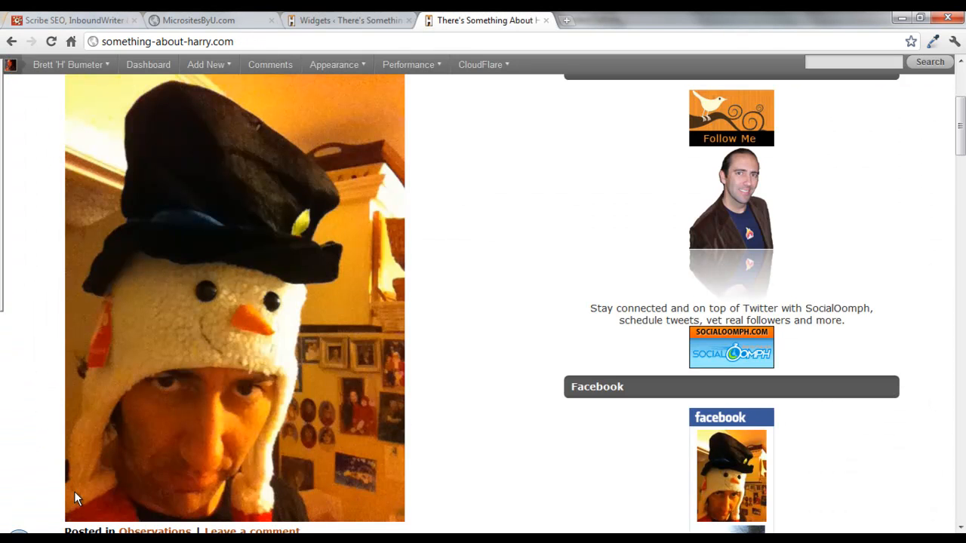
pyautogui.scroll(3, 419, 208)
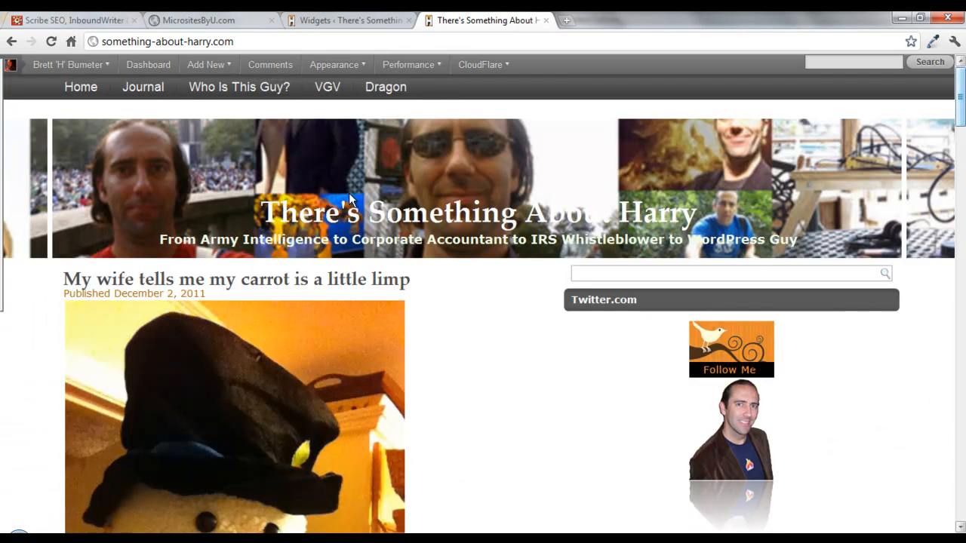
pyautogui.click(310, 281)
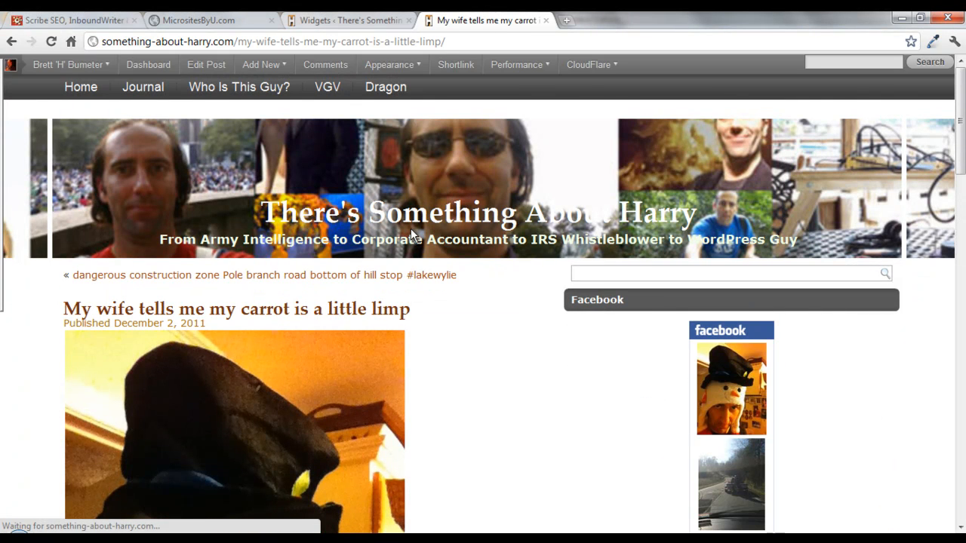
# - Return to the WordPress admin and update WordPress to version 3.3
pyautogui.hotkey('ctrl', 'shift', 'Tab')
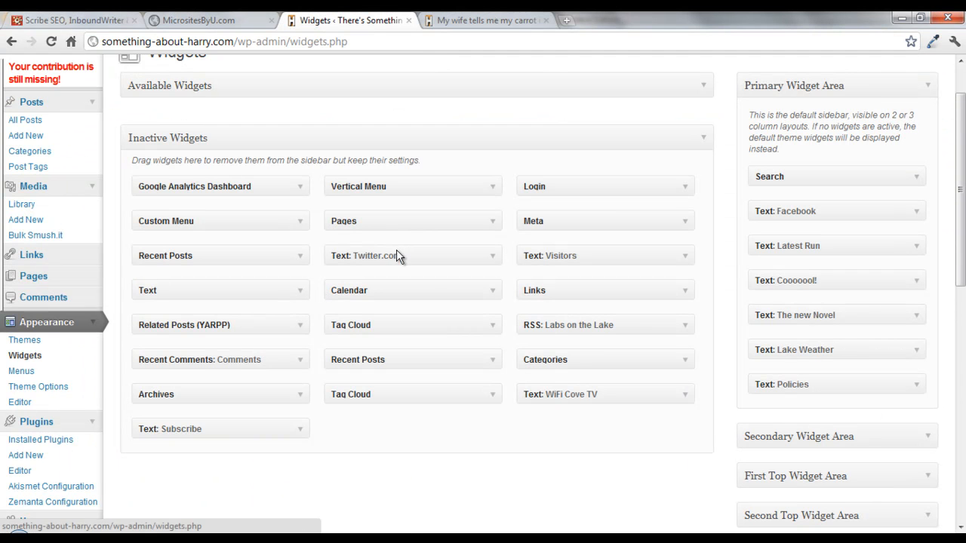
pyautogui.scroll(2, 383, 254)
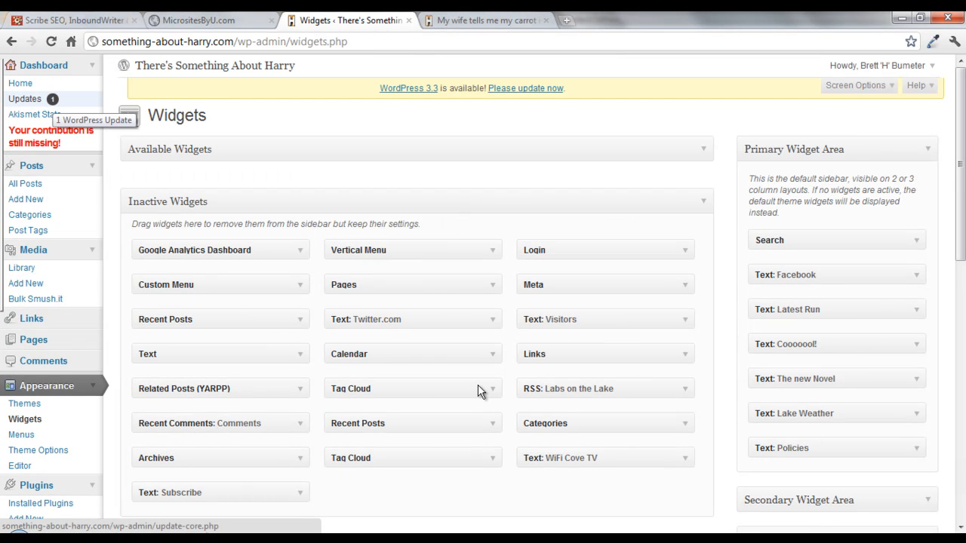
pyautogui.press('Return')
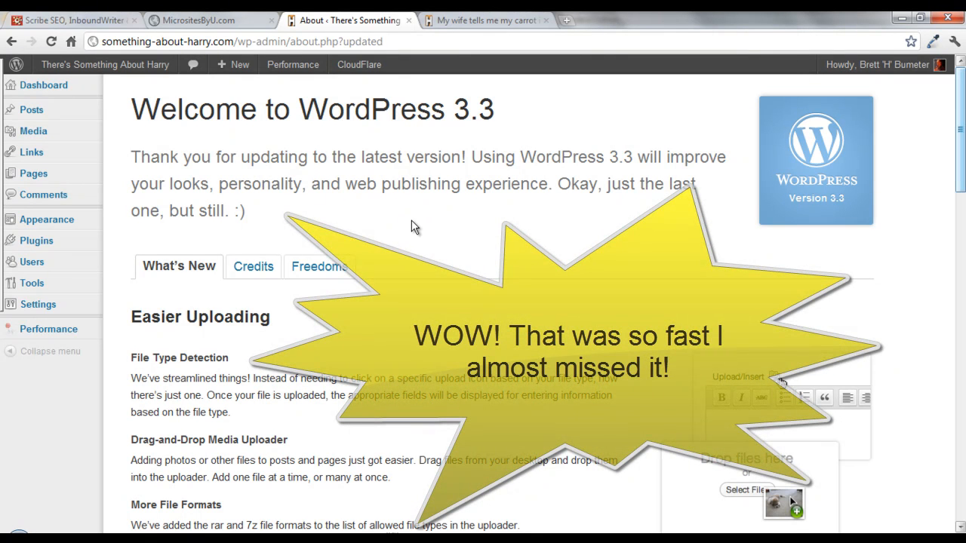
# - Examine the WordPress 3.3 What's New page and the CloudFlare, New and site name menus in the admin toolbar
pyautogui.scroll(-10, 272, 153)
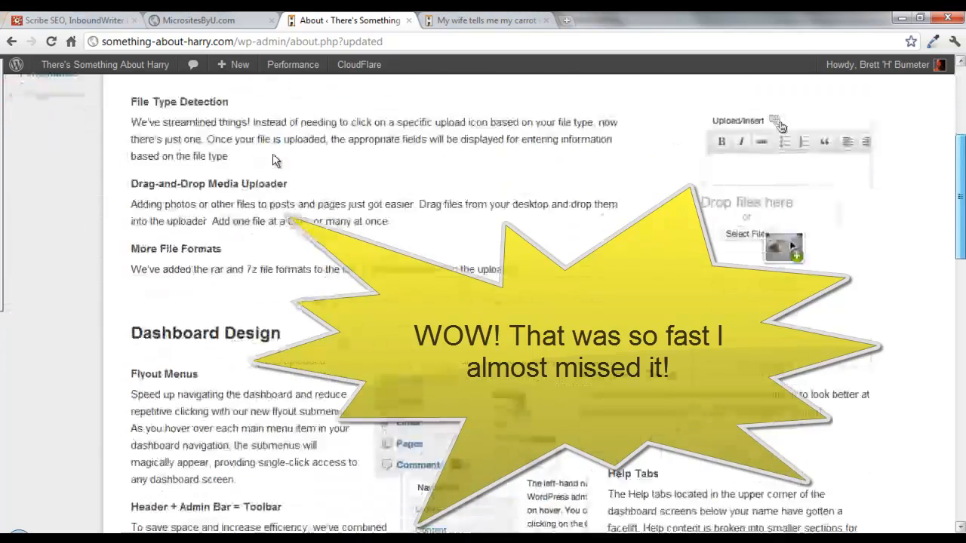
pyautogui.scroll(-10, 431, 239)
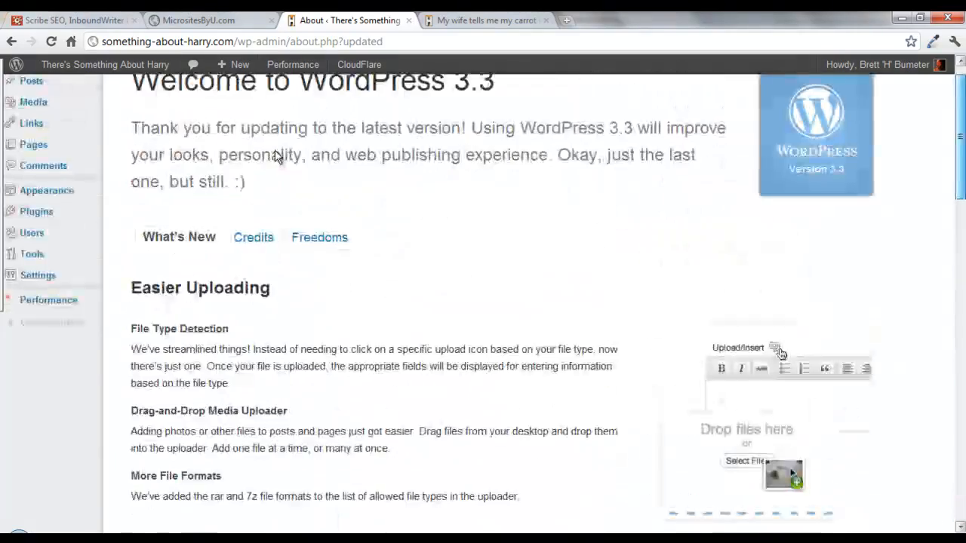
pyautogui.scroll(1, 275, 157)
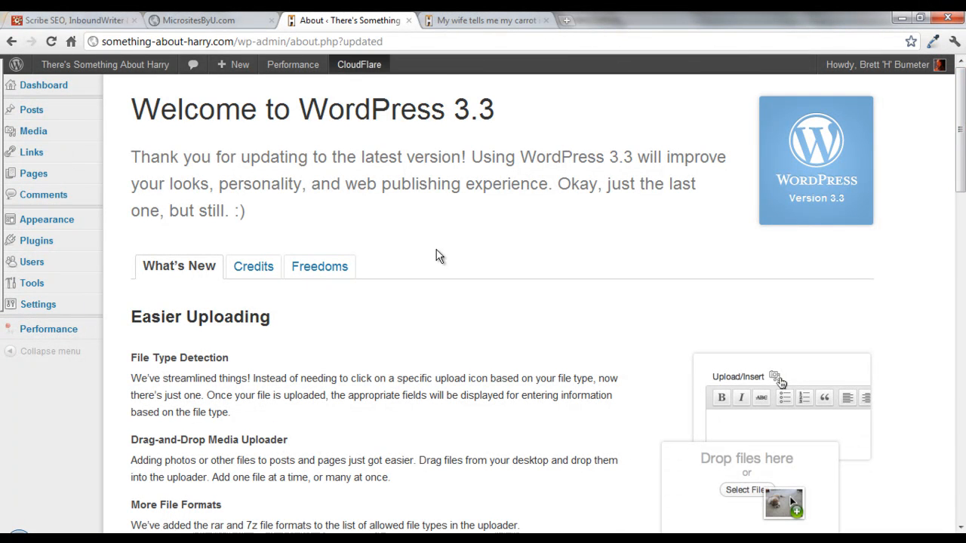
pyautogui.moveTo(359, 64)
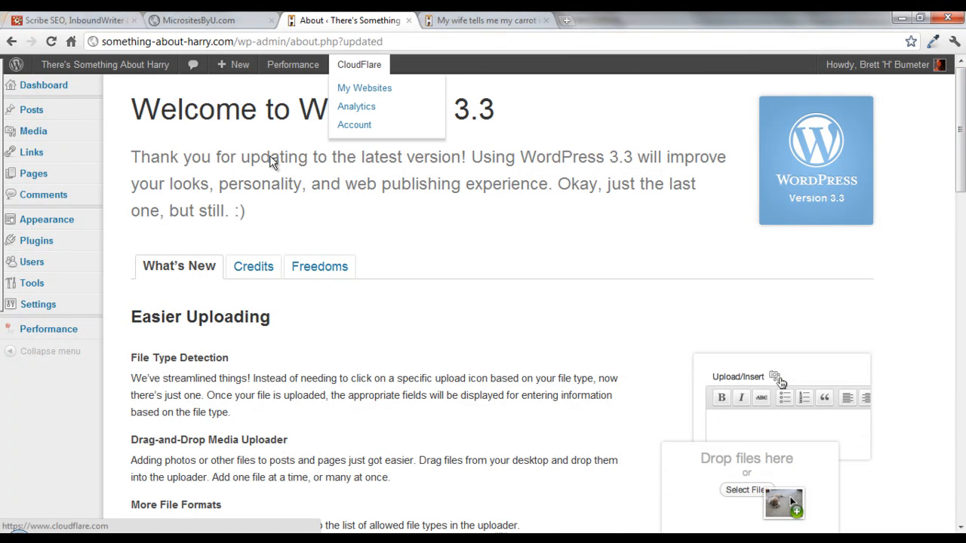
pyautogui.moveTo(292, 64)
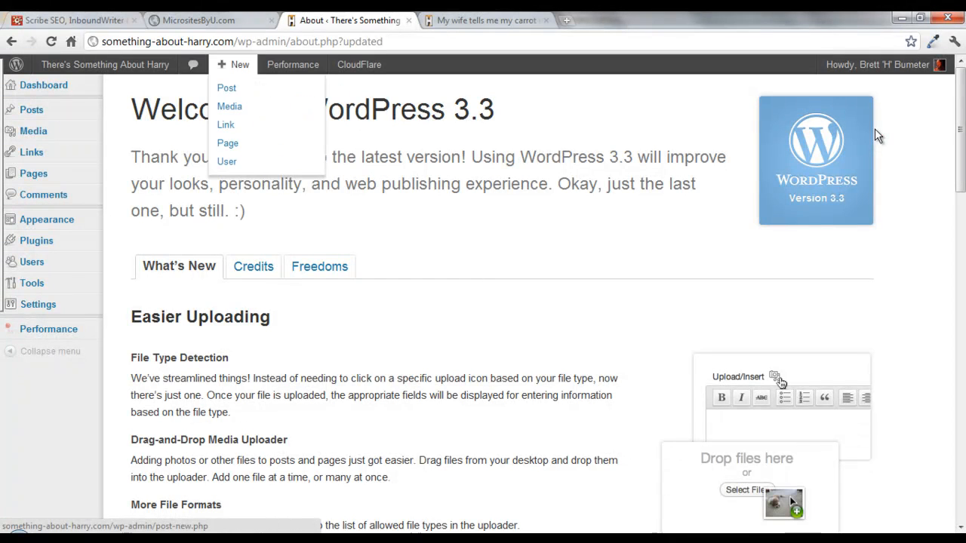
pyautogui.moveTo(105, 64)
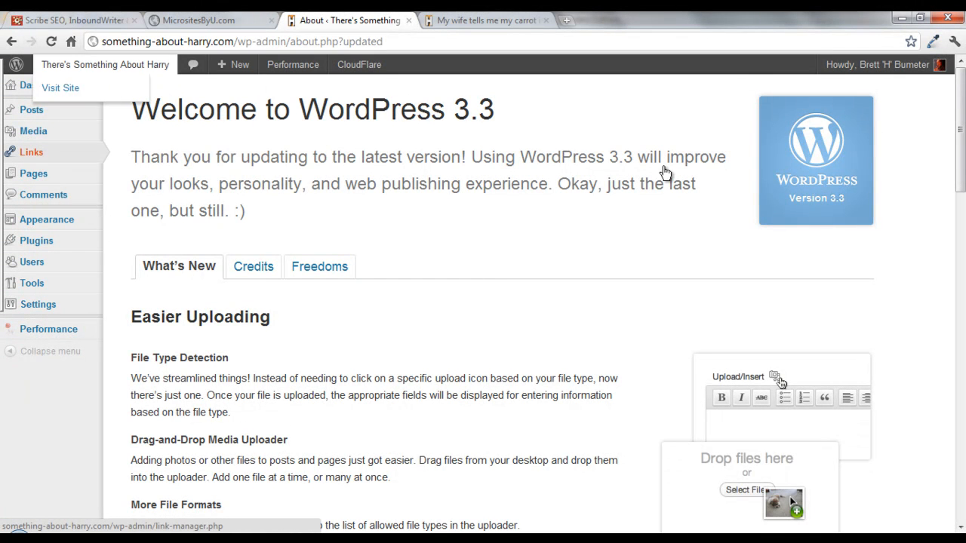
# - Open the General Settings page and look through the flyout submenus of the admin navigation, from Users up to Dashboard
pyautogui.click(38, 304)
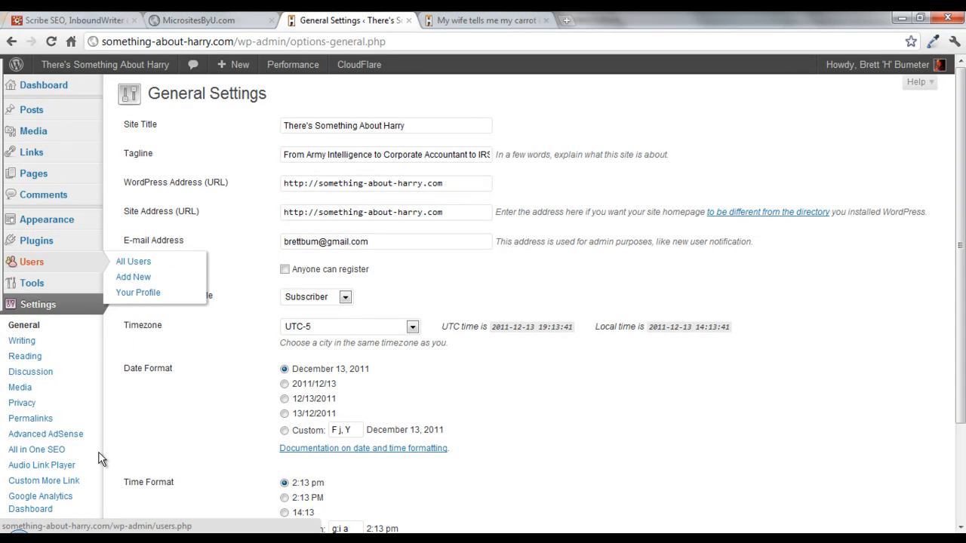
pyautogui.hotkey('shift', 'Tab')
pyautogui.hotkey('shift', 'Tab')
pyautogui.hotkey('shift', 'Tab')
pyautogui.hotkey('shift', 'Tab')
pyautogui.hotkey('shift', 'Tab')
pyautogui.hotkey('shift', 'Tab')
pyautogui.hotkey('shift', 'Tab')
pyautogui.hotkey('shift', 'Tab')
pyautogui.hotkey('shift', 'Tab')
pyautogui.hotkey('shift', 'Tab')
pyautogui.hotkey('shift', 'Tab')
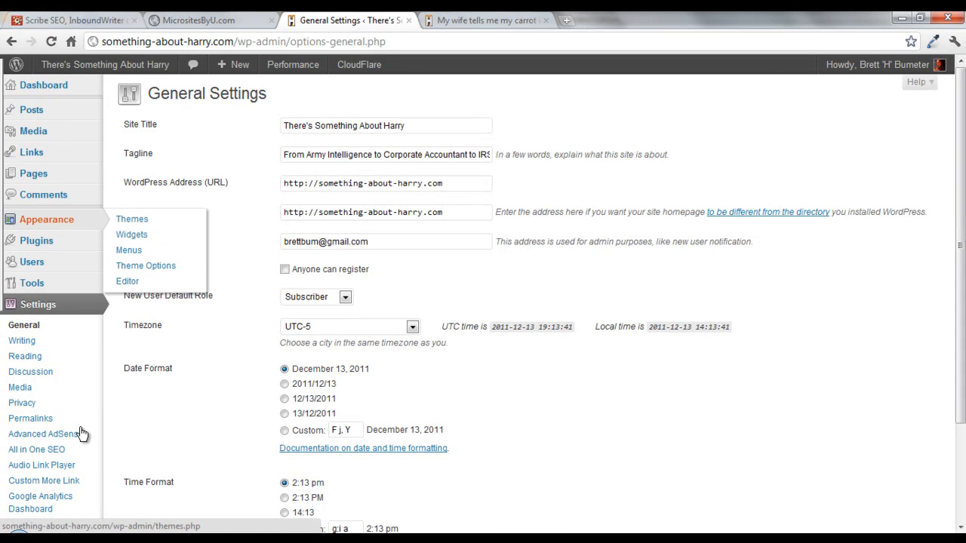
pyautogui.hotkey('shift', 'Tab')
pyautogui.hotkey('shift', 'Tab')
pyautogui.hotkey('shift', 'Tab')
pyautogui.hotkey('shift', 'Tab')
pyautogui.hotkey('shift', 'Tab')
pyautogui.hotkey('shift', 'Tab')
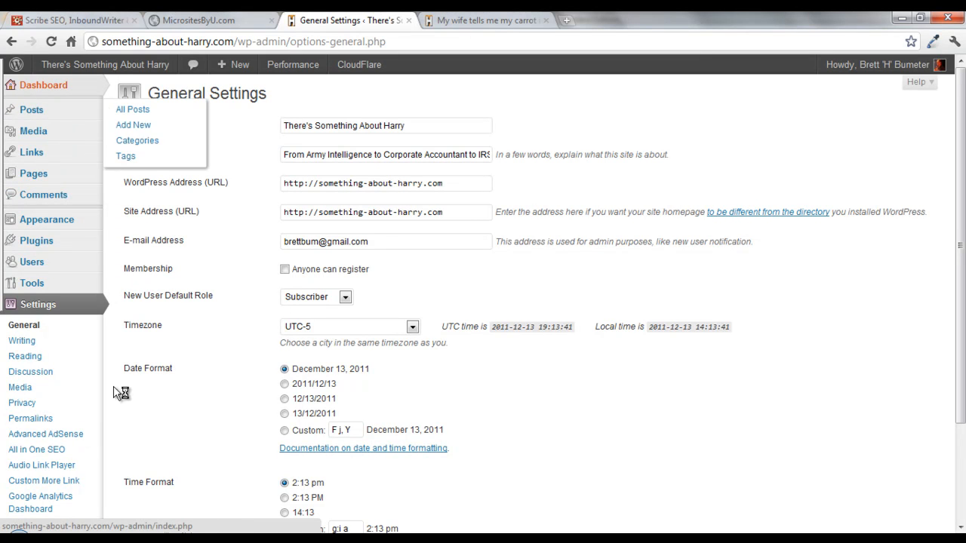
# - Open the Dashboard's WordPress Updates page, select all plugins and update Scribe SEO to version 3.0.9
pyautogui.press('Return')
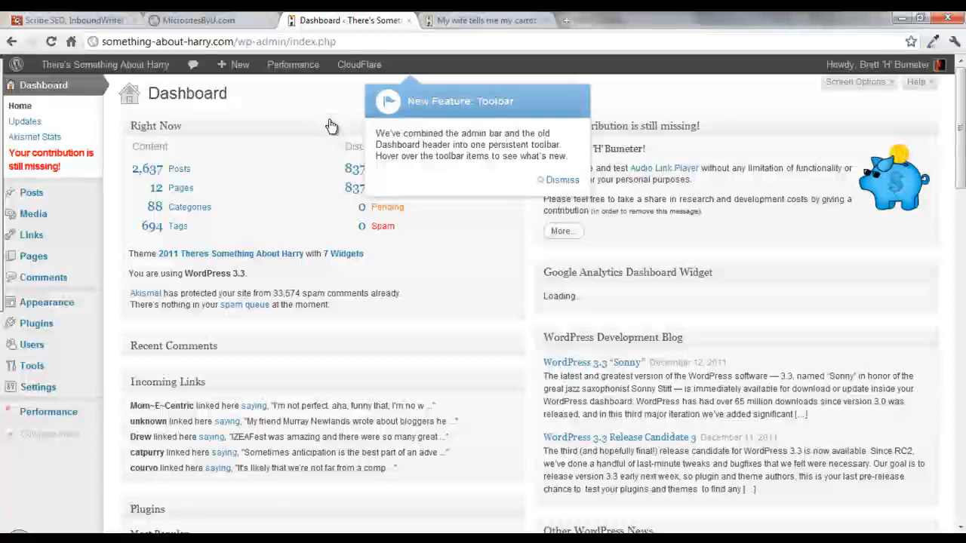
pyautogui.hotkey('shift', 'Tab')
pyautogui.hotkey('shift', 'Tab')
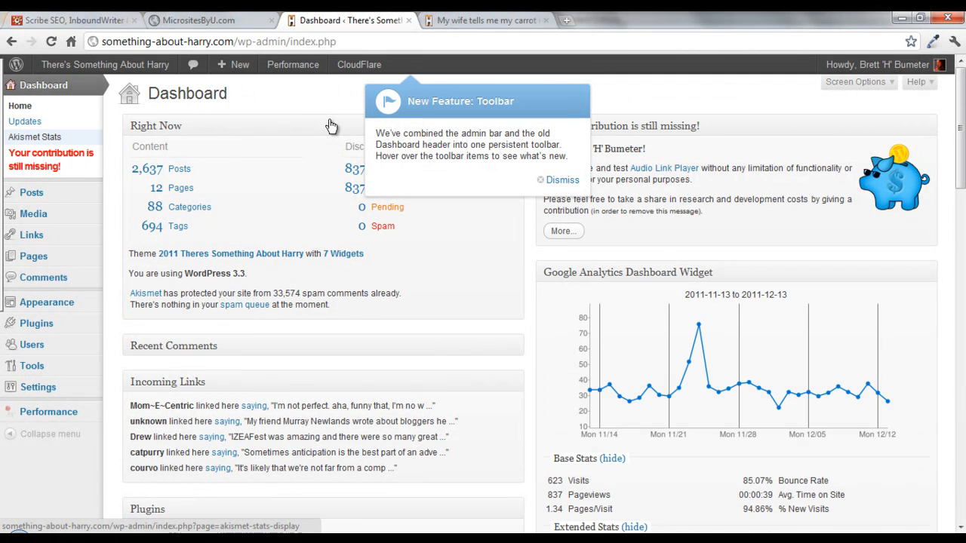
pyautogui.hotkey('shift', 'Tab')
pyautogui.press('Return')
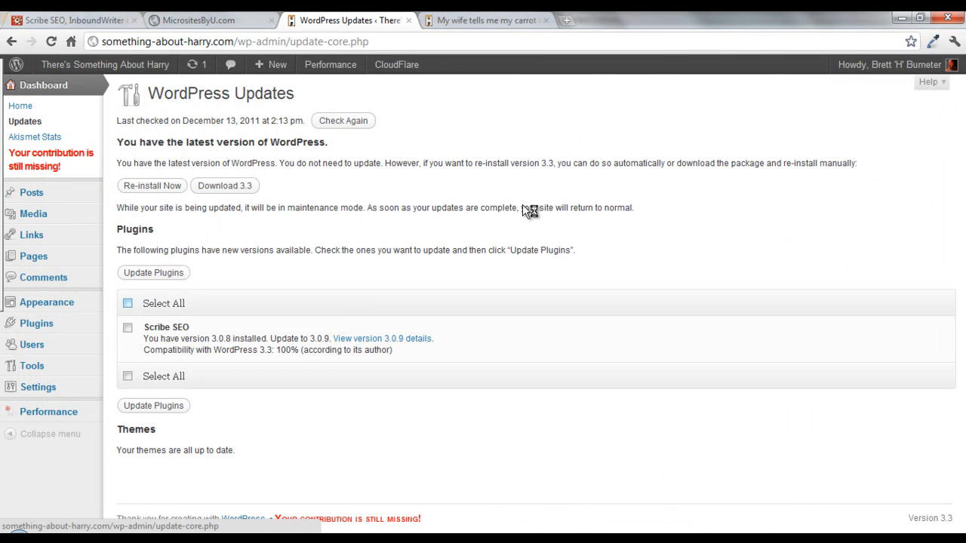
pyautogui.hotkey('shift', 'Tab')
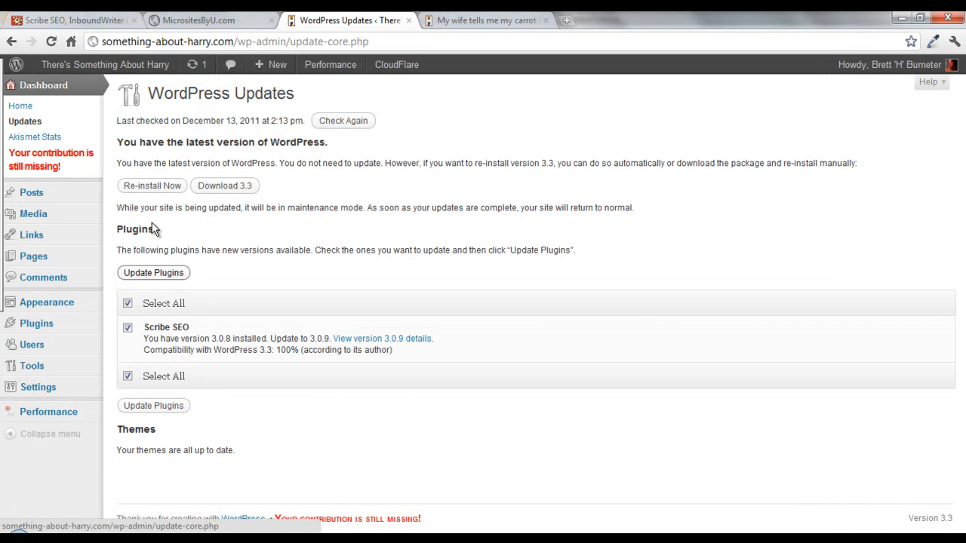
pyautogui.press('Return')
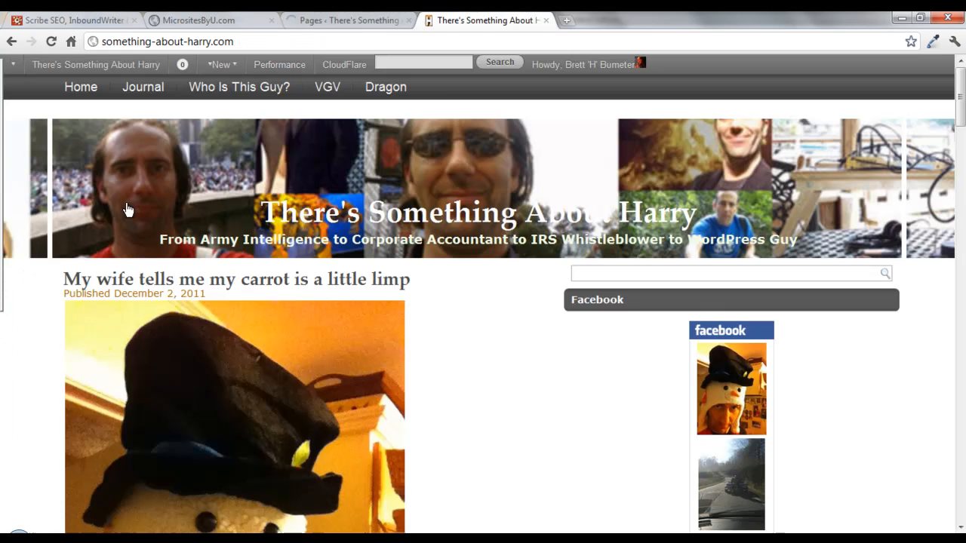
# - Examine the live homepage's posts and its Facebook, Latest Run and other sidebar widgets following the updates
pyautogui.scroll(-5, 919, 147)
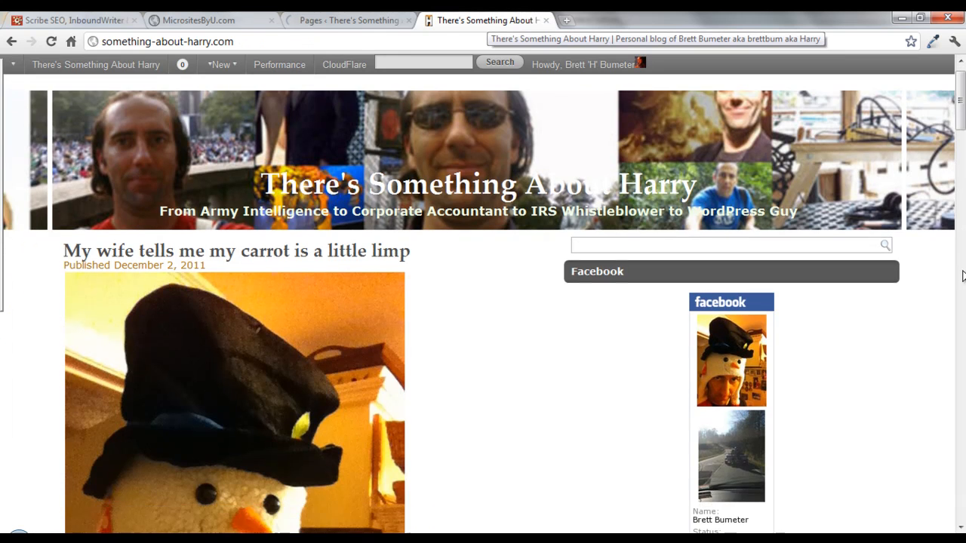
pyautogui.scroll(-20, 919, 147)
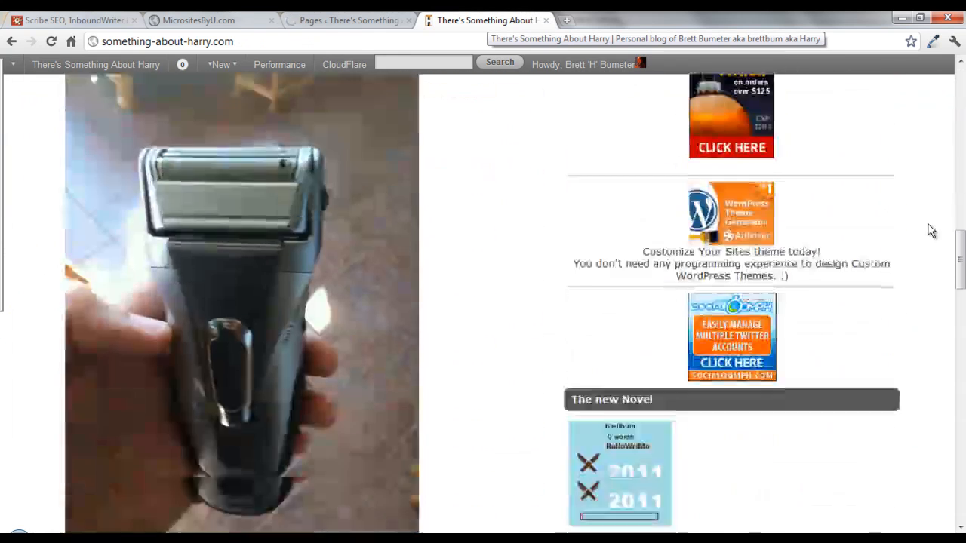
pyautogui.scroll(-5, 932, 377)
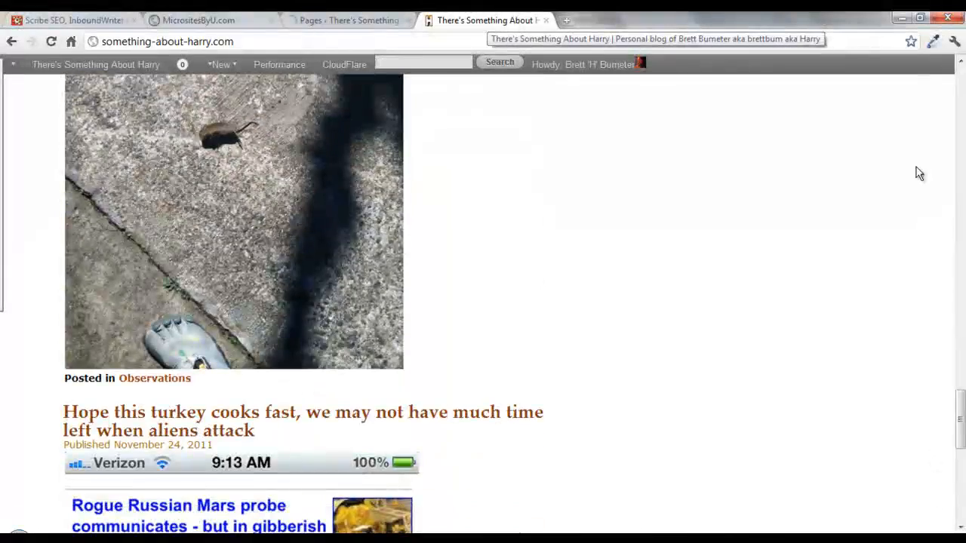
pyautogui.scroll(20, 918, 151)
pyautogui.scroll(-10, 804, 106)
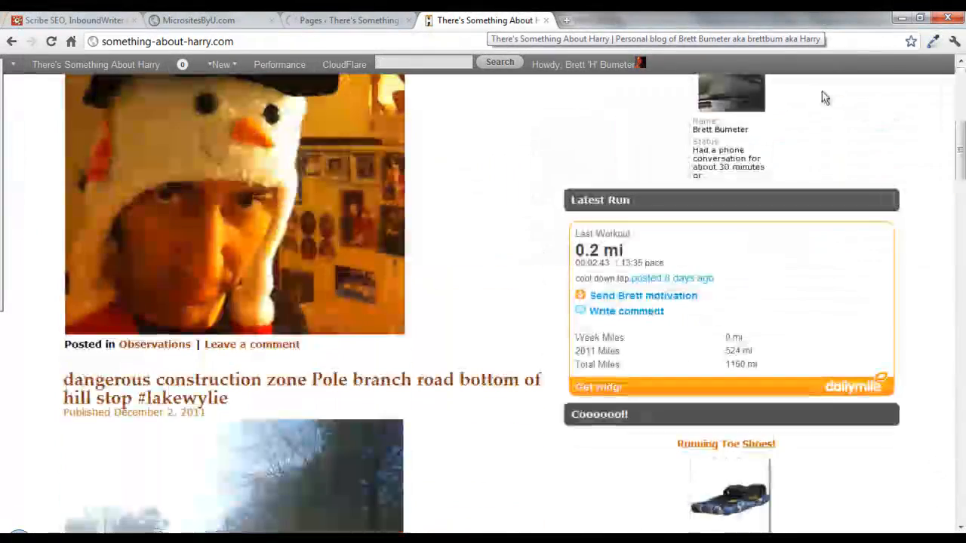
# - Look through the homepage's remaining posts and sidebar ads, and reload the live site to check its navigation menu
pyautogui.scroll(-5, 827, 87)
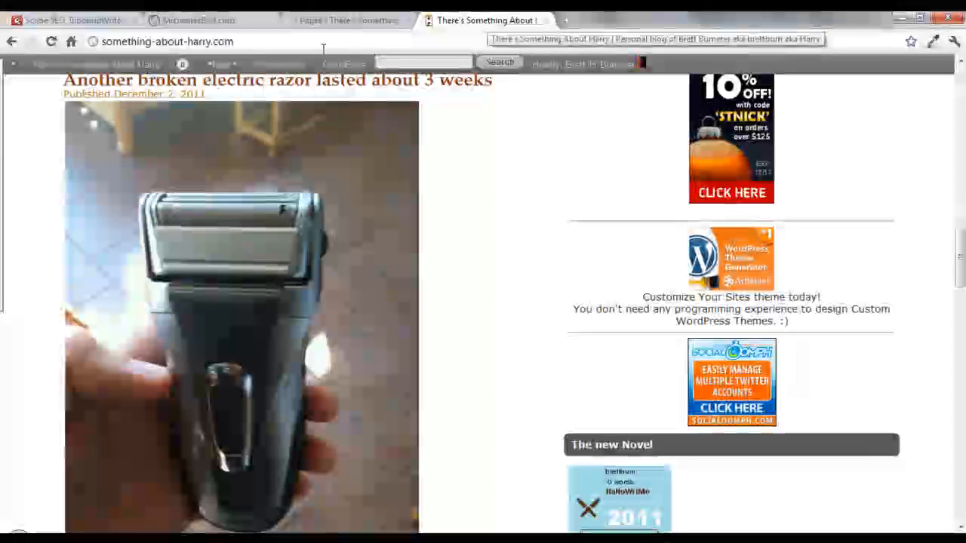
pyautogui.scroll(15, 46, 90)
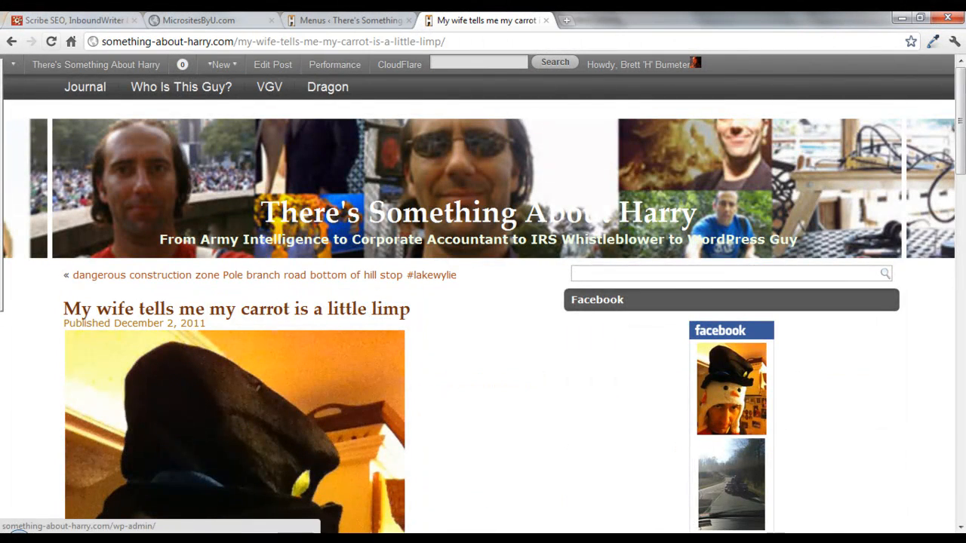
pyautogui.click(50, 41)
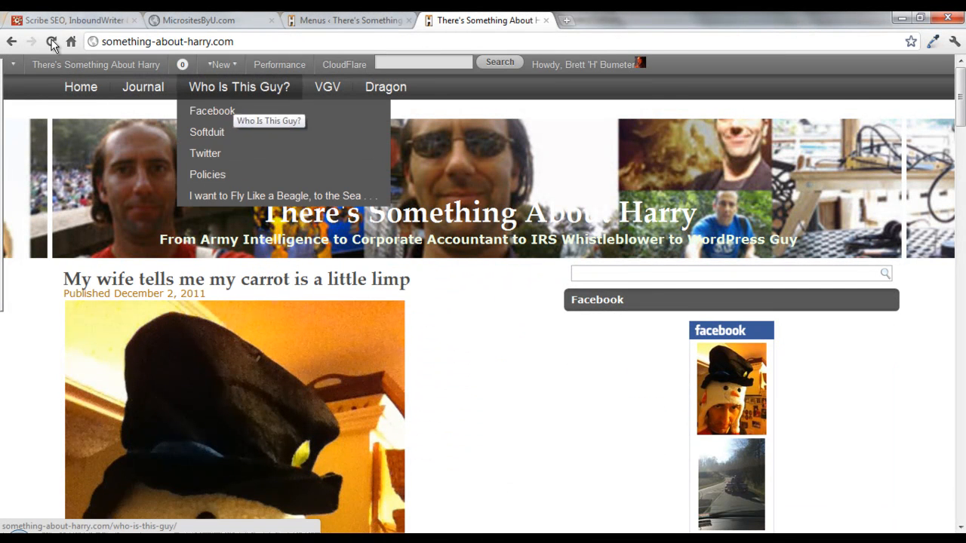
# - Reload the live homepage, check it from the header down to the footer, and return to the admin Profile page
pyautogui.click(52, 43)
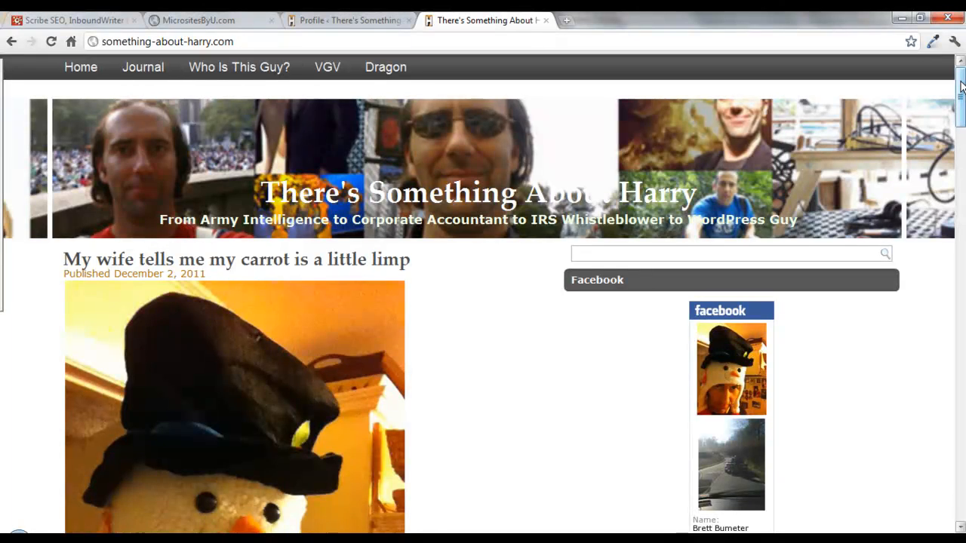
pyautogui.scroll(-10, 483, 294)
pyautogui.scroll(-20, 483, 294)
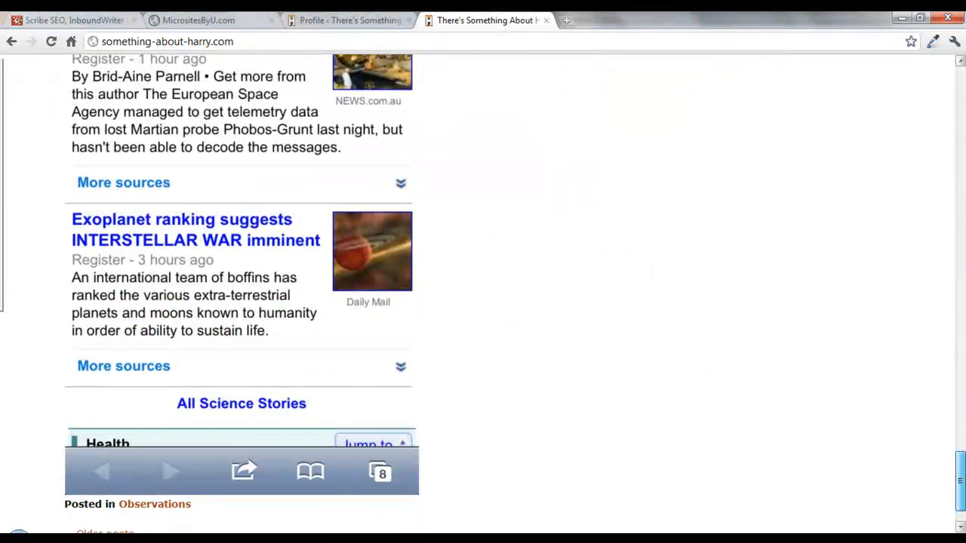
pyautogui.scroll(-2, 953, 158)
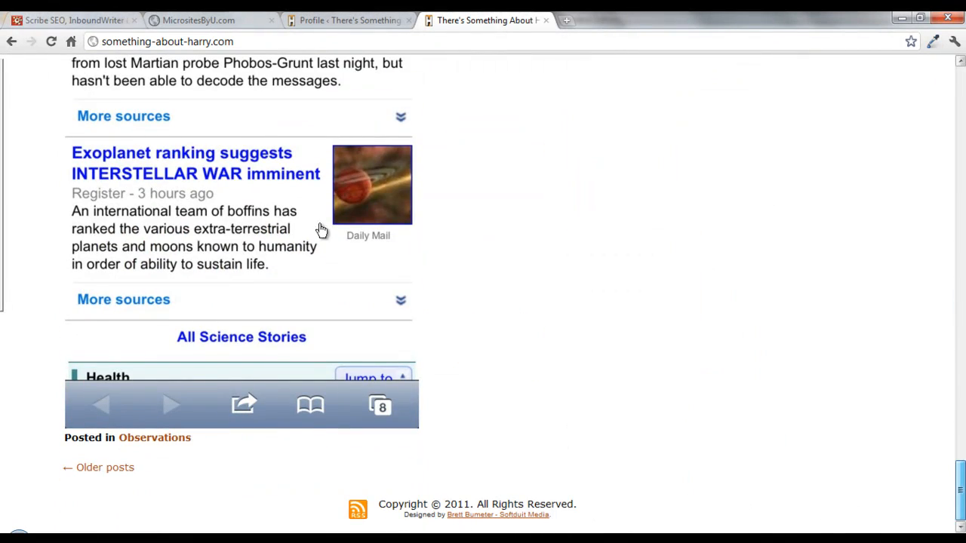
pyautogui.scroll(20, 324, 232)
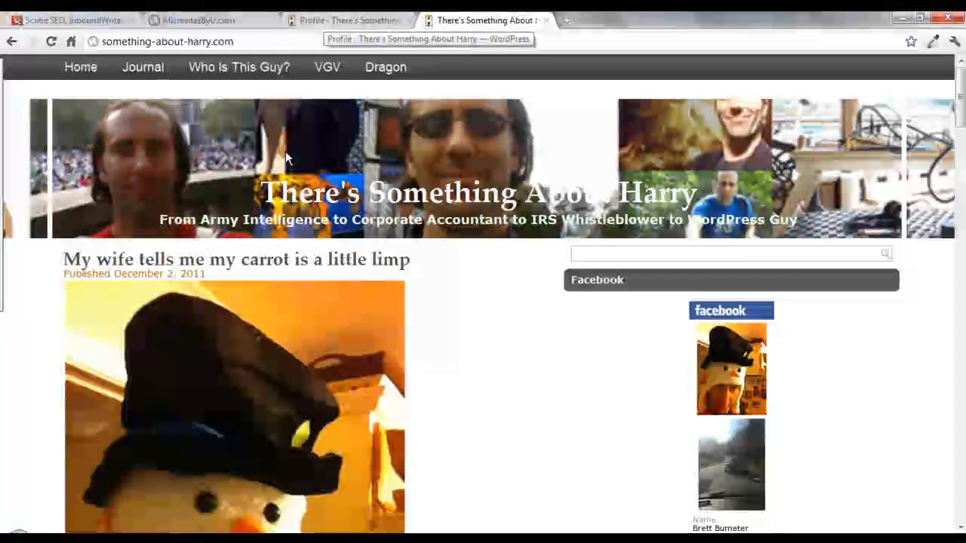
pyautogui.hotkey('ctrl', 'shift', 'Tab')
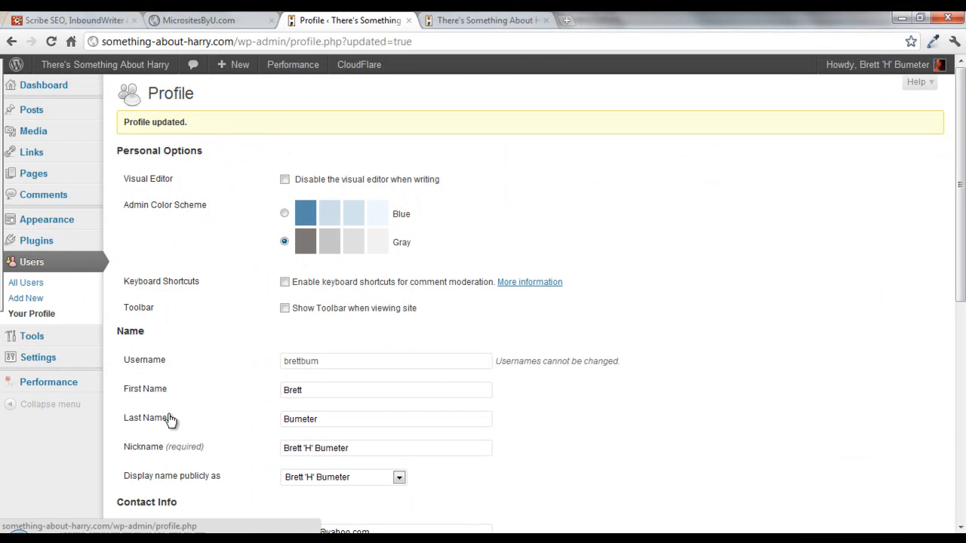
pyautogui.hotkey('alt', 'Tab')
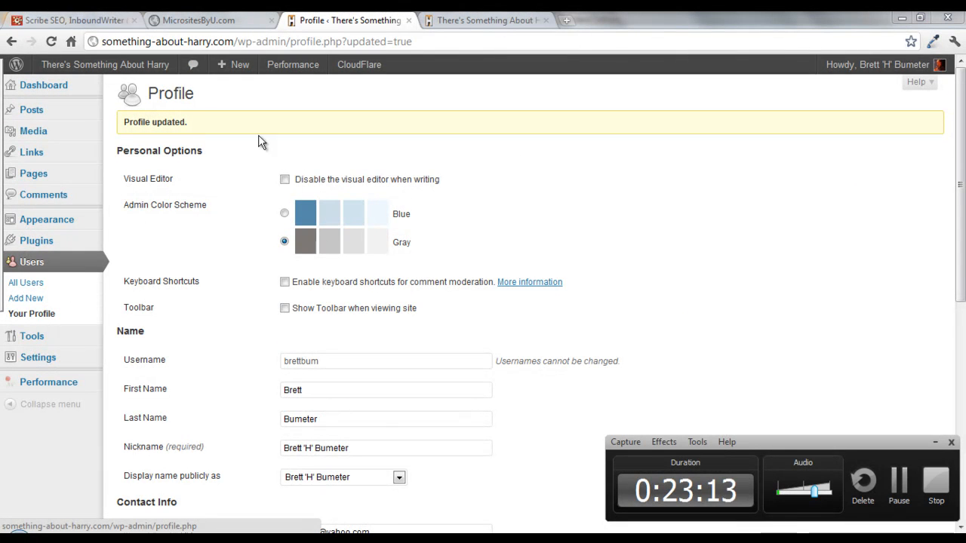